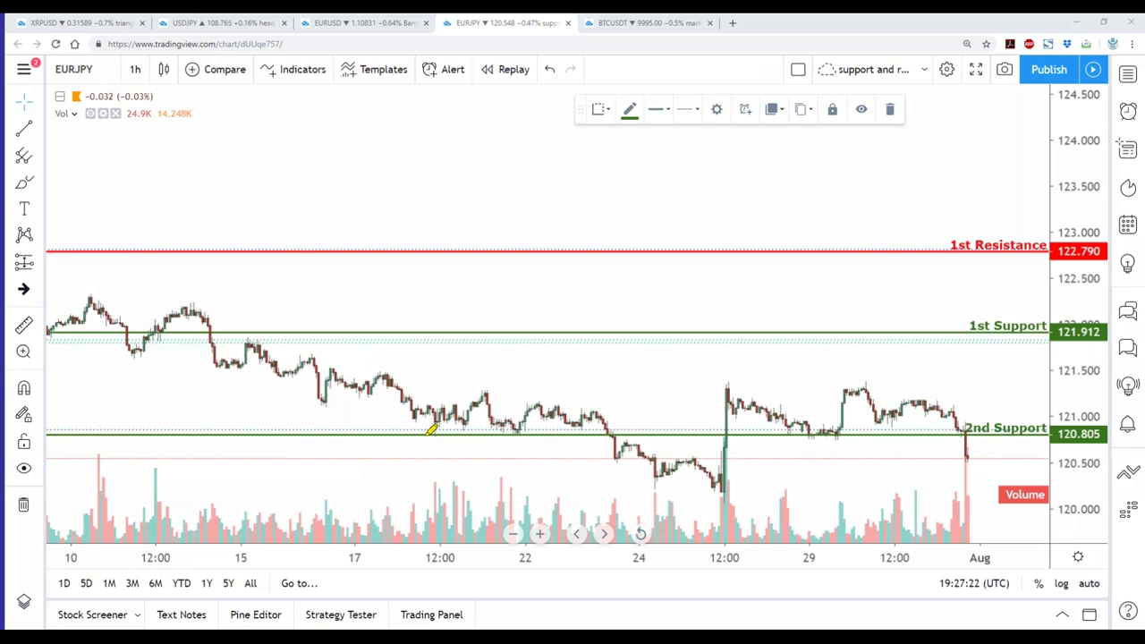
- Highlight the price touches along the 2nd Support line and the recent drop through it, and clear the marks
{"action": "left_click_drag", "start_coordinate": [429, 430], "coordinate": [598, 432]}
{"action": "left_click_drag", "start_coordinate": [432, 432], "coordinate": [367, 434]}
{"action": "left_click_drag", "start_coordinate": [723, 433], "coordinate": [960, 432]}
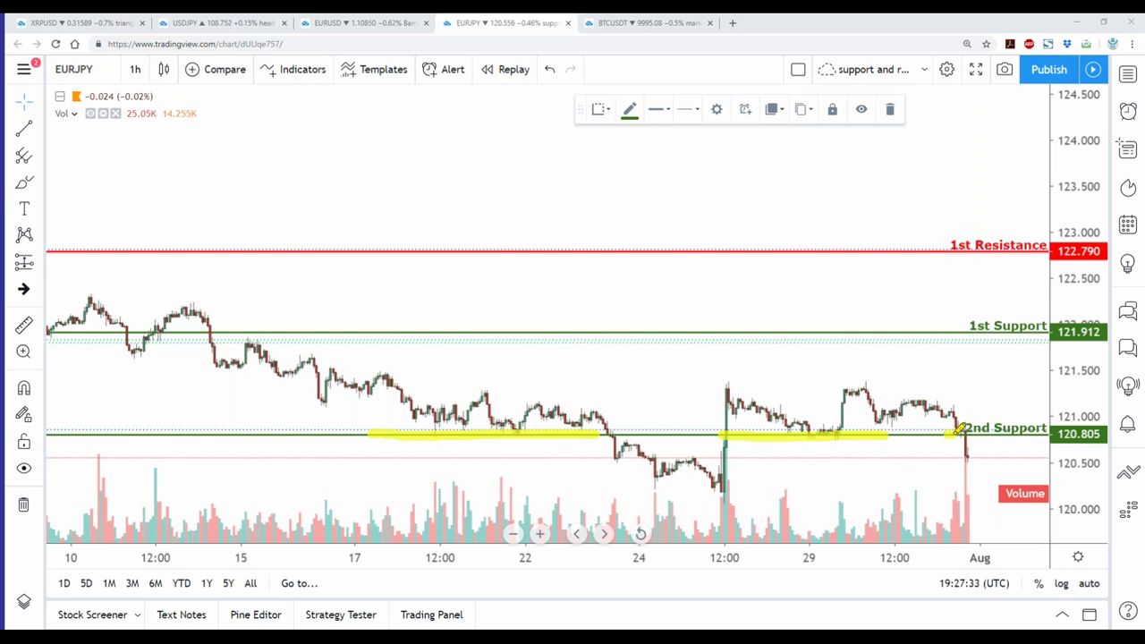
{"action": "mouse_move", "coordinate": [868, 391]}
{"action": "left_mouse_down"}
{"action": "mouse_move", "coordinate": [955, 417]}
{"action": "mouse_move", "coordinate": [985, 456]}
{"action": "mouse_move", "coordinate": [981, 473]}
{"action": "left_mouse_up"}
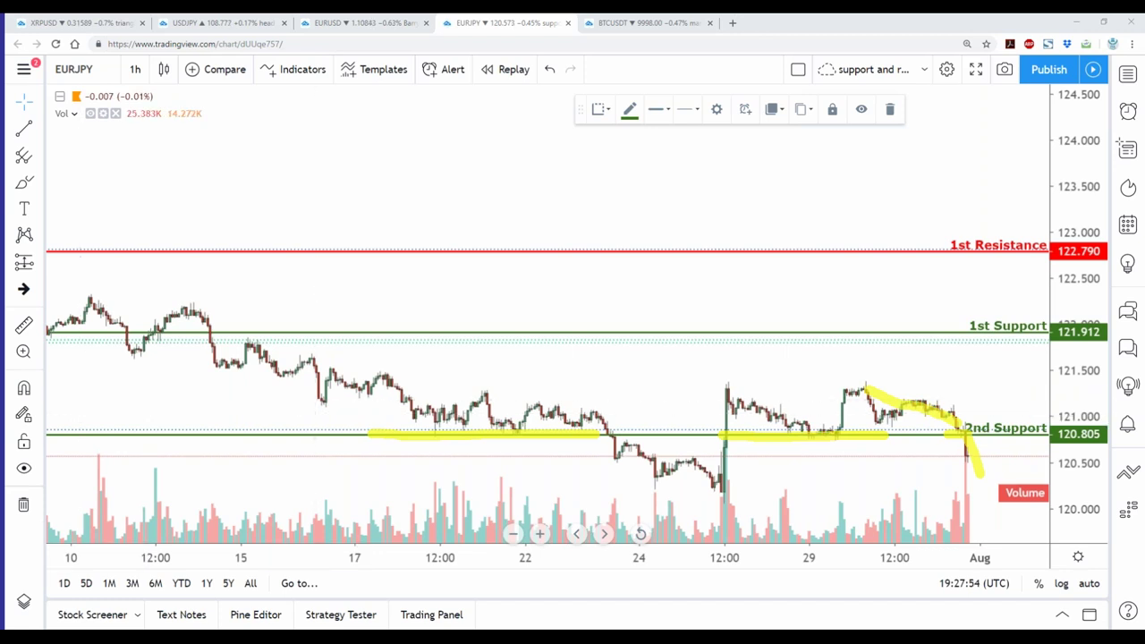
{"action": "key", "text": "Escape"}
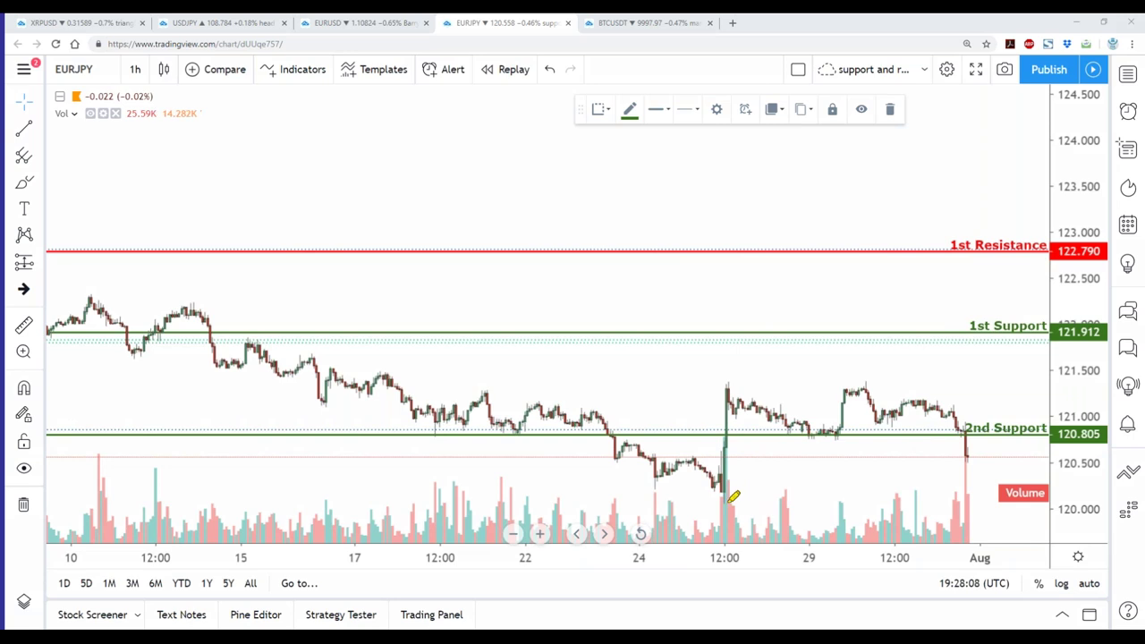
- Highlight the sharp rise to the 2nd Support line and sections of the 2nd Support, 1st Support and 1st Resistance levels
{"action": "left_click_drag", "start_coordinate": [727, 498], "coordinate": [735, 434]}
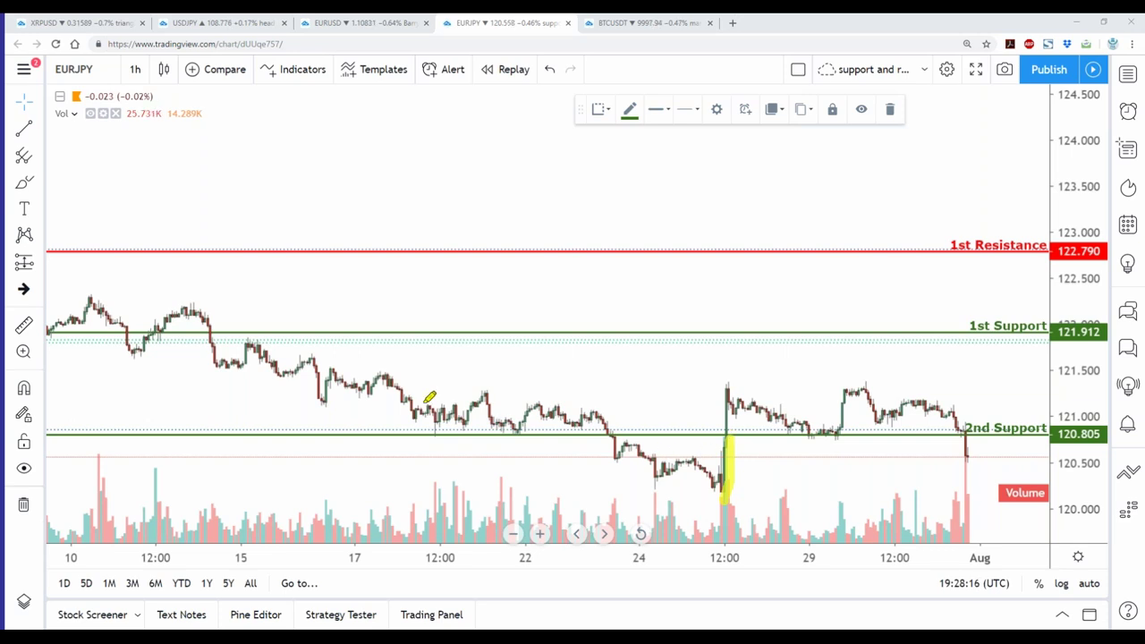
{"action": "left_click_drag", "start_coordinate": [426, 434], "coordinate": [580, 433]}
{"action": "left_click_drag", "start_coordinate": [716, 434], "coordinate": [964, 433]}
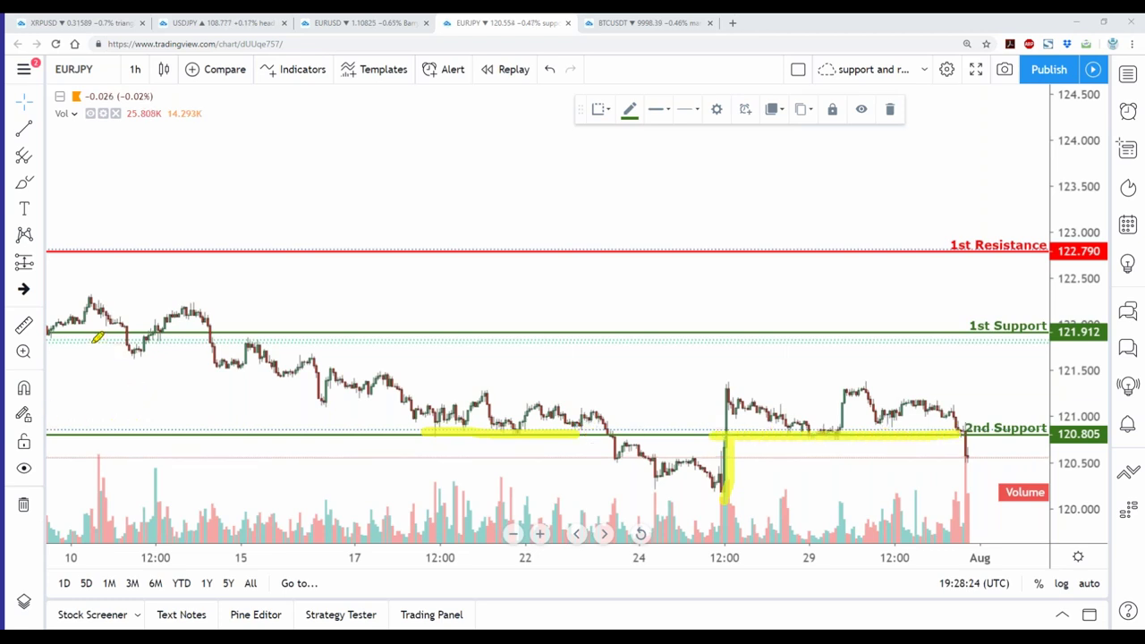
{"action": "left_click_drag", "start_coordinate": [487, 248], "coordinate": [588, 248]}
{"action": "left_click_drag", "start_coordinate": [432, 333], "coordinate": [603, 332]}
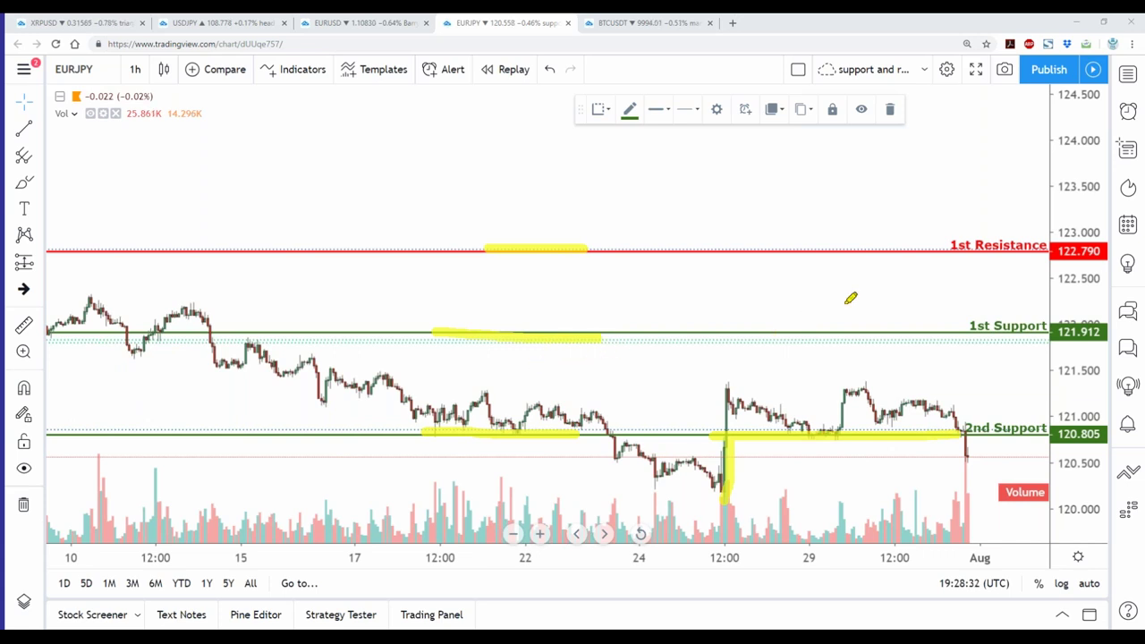
- Draw a highlighter arrow from 2nd Support up to 1st Support, extend it toward 1st Resistance, and clear all marks
{"action": "left_click_drag", "start_coordinate": [964, 431], "coordinate": [980, 347]}
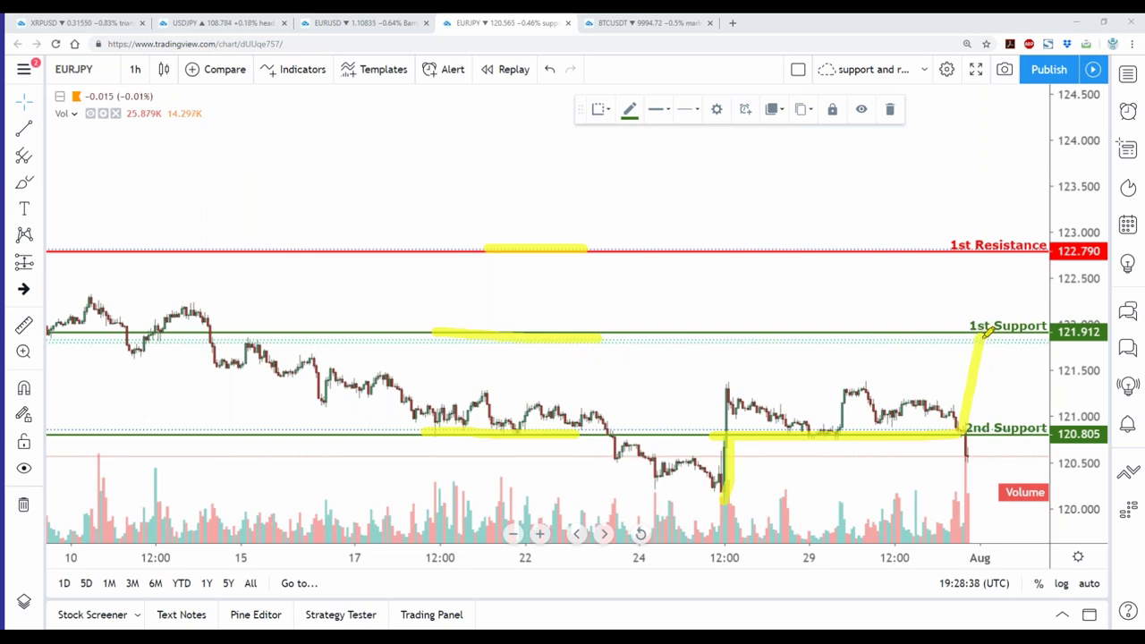
{"action": "mouse_move", "coordinate": [980, 334]}
{"action": "left_mouse_down"}
{"action": "mouse_move", "coordinate": [957, 370]}
{"action": "mouse_move", "coordinate": [1004, 359]}
{"action": "left_mouse_up"}
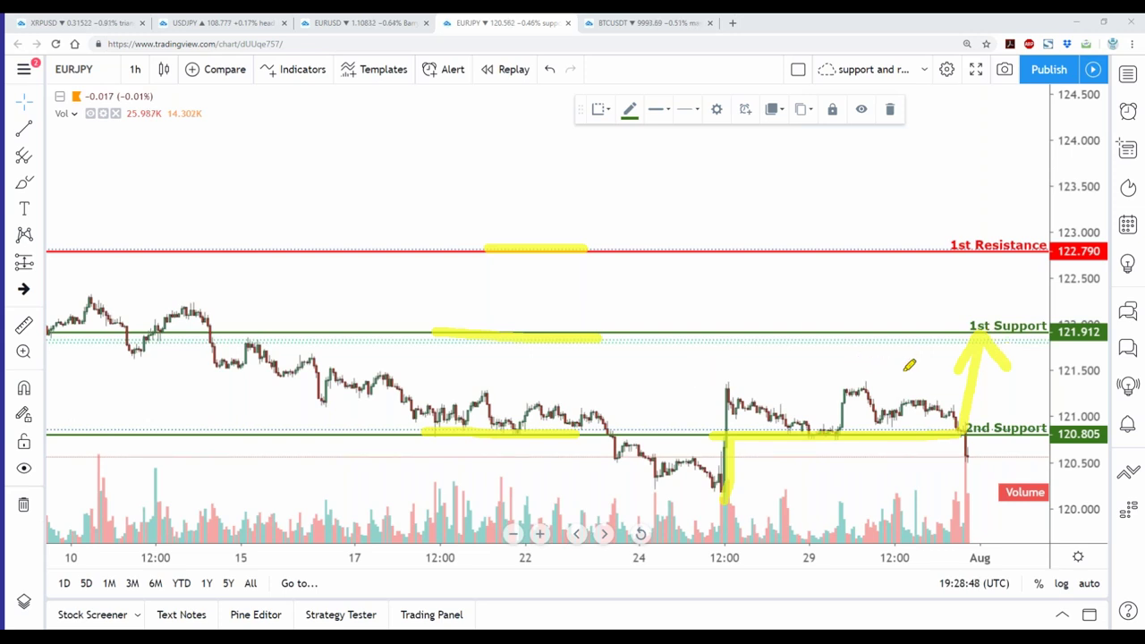
{"action": "mouse_move", "coordinate": [988, 327]}
{"action": "left_mouse_down"}
{"action": "mouse_move", "coordinate": [972, 258]}
{"action": "mouse_move", "coordinate": [986, 276]}
{"action": "left_mouse_up"}
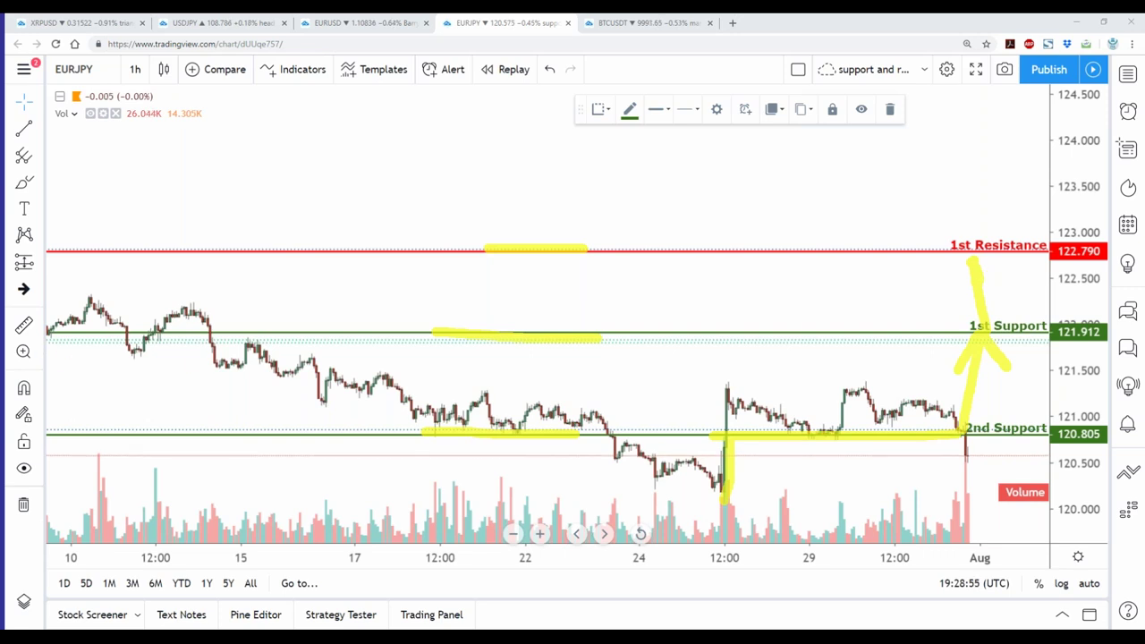
{"action": "key", "text": "e"}
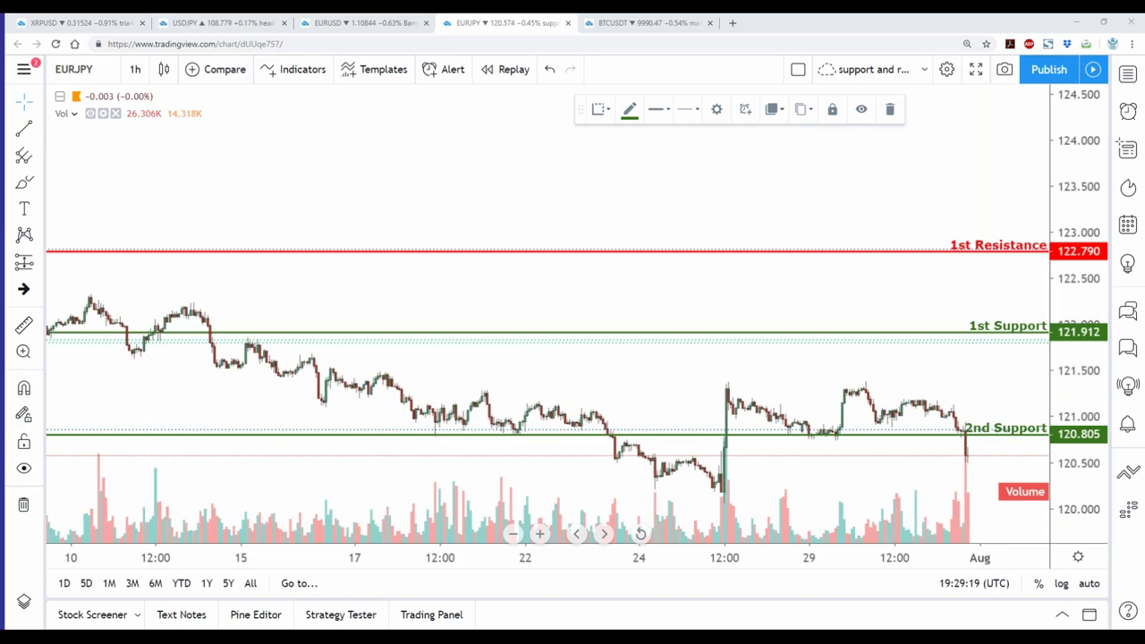
- View the EURUSD and USDJPY charts and bring up the BTCUSDT market structure chart
{"action": "left_click", "coordinate": [389, 25]}
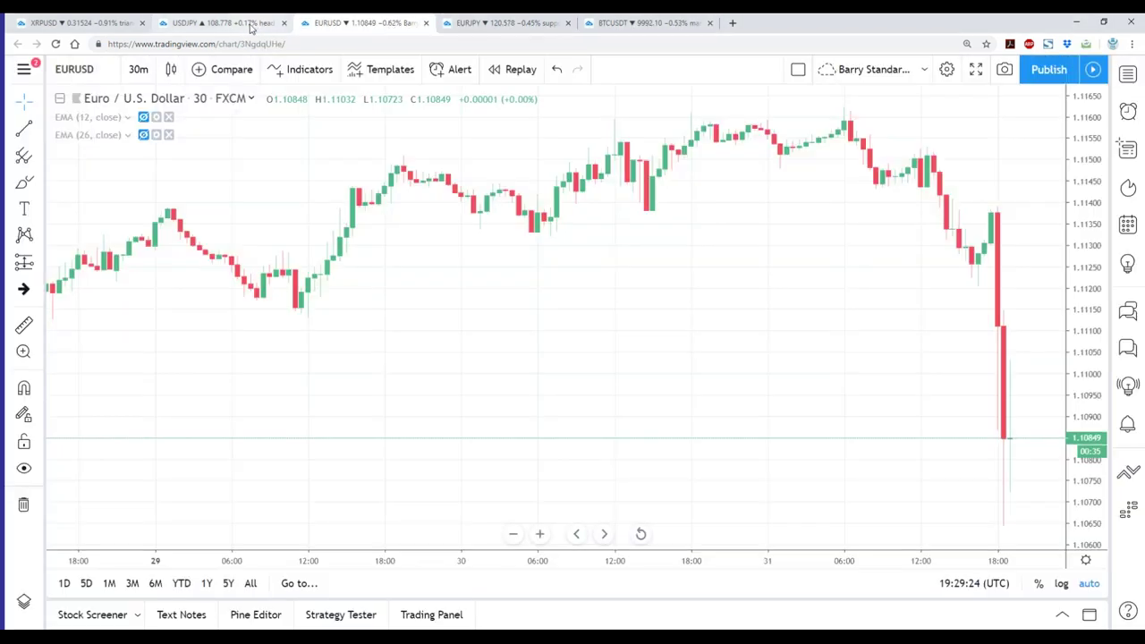
{"action": "left_click", "coordinate": [250, 26]}
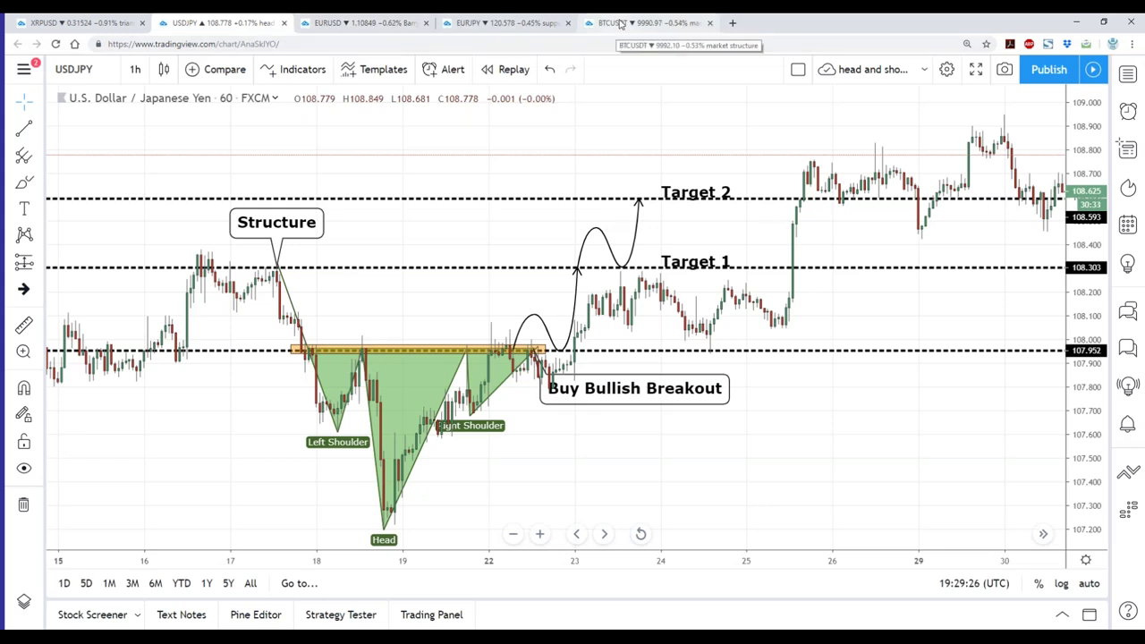
{"action": "left_click", "coordinate": [620, 23]}
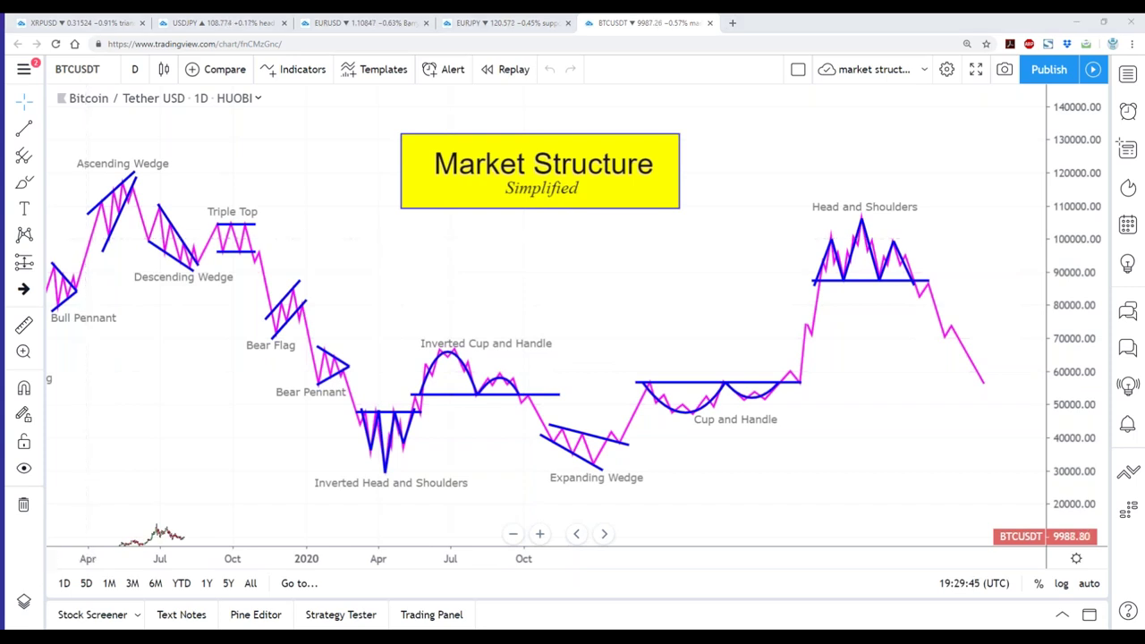
- Highlight the Bull Pennant, Descending Wedge, Ascending Wedge and Bear Pennant patterns on the market structure chart
{"action": "mouse_move", "coordinate": [52, 259]}
{"action": "left_mouse_down"}
{"action": "mouse_move", "coordinate": [82, 284]}
{"action": "mouse_move", "coordinate": [54, 309]}
{"action": "left_mouse_up"}
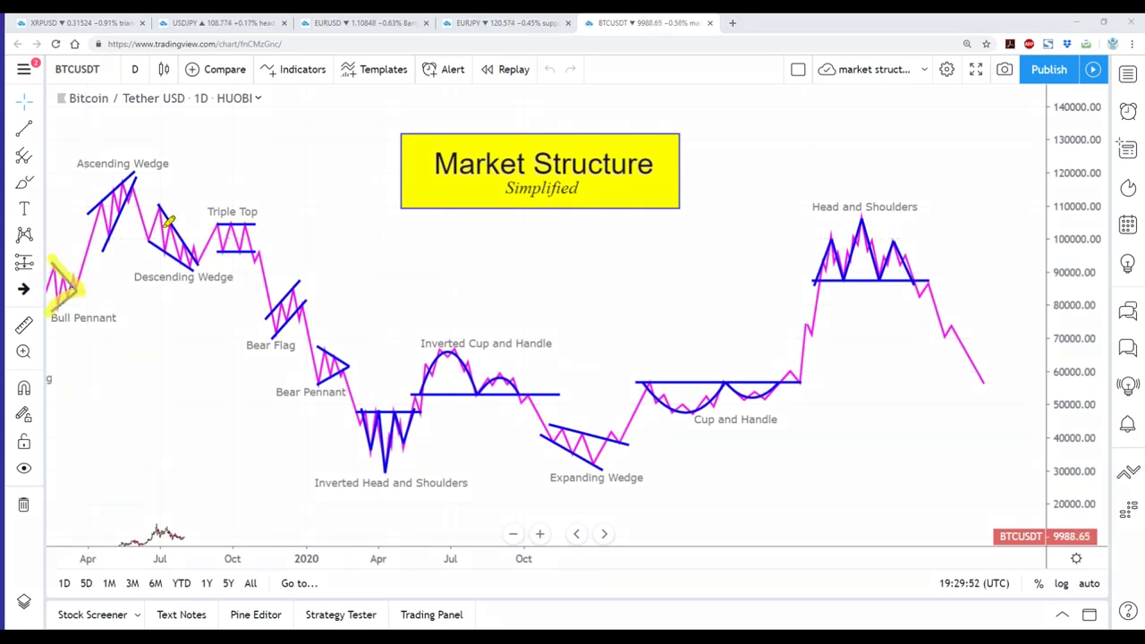
{"action": "left_click_drag", "start_coordinate": [147, 238], "coordinate": [193, 269]}
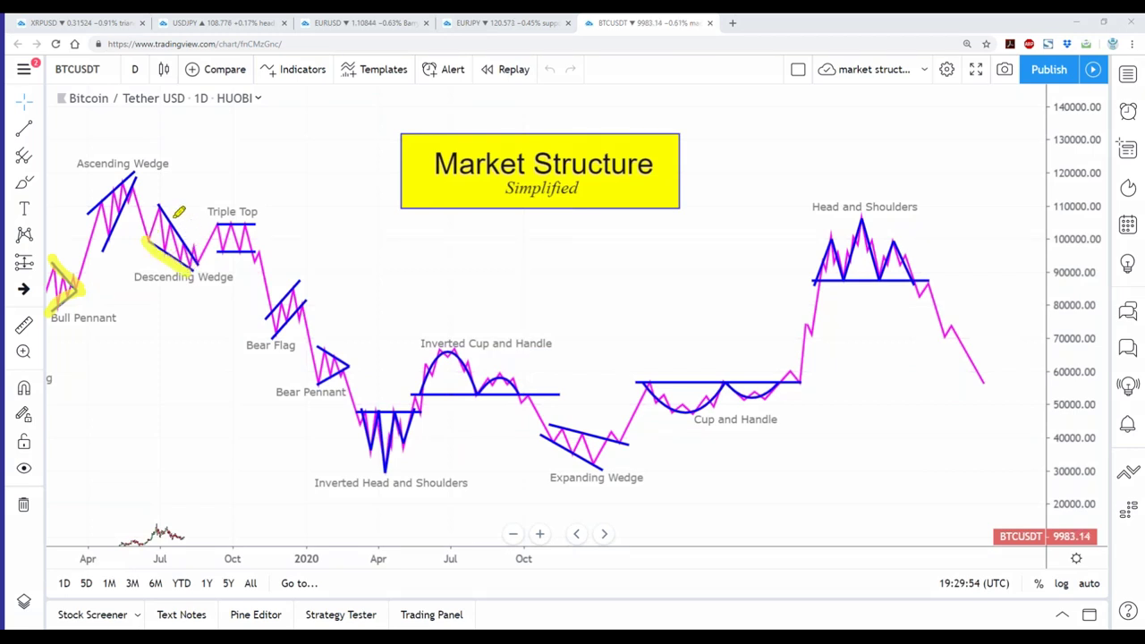
{"action": "left_click_drag", "start_coordinate": [162, 208], "coordinate": [204, 265]}
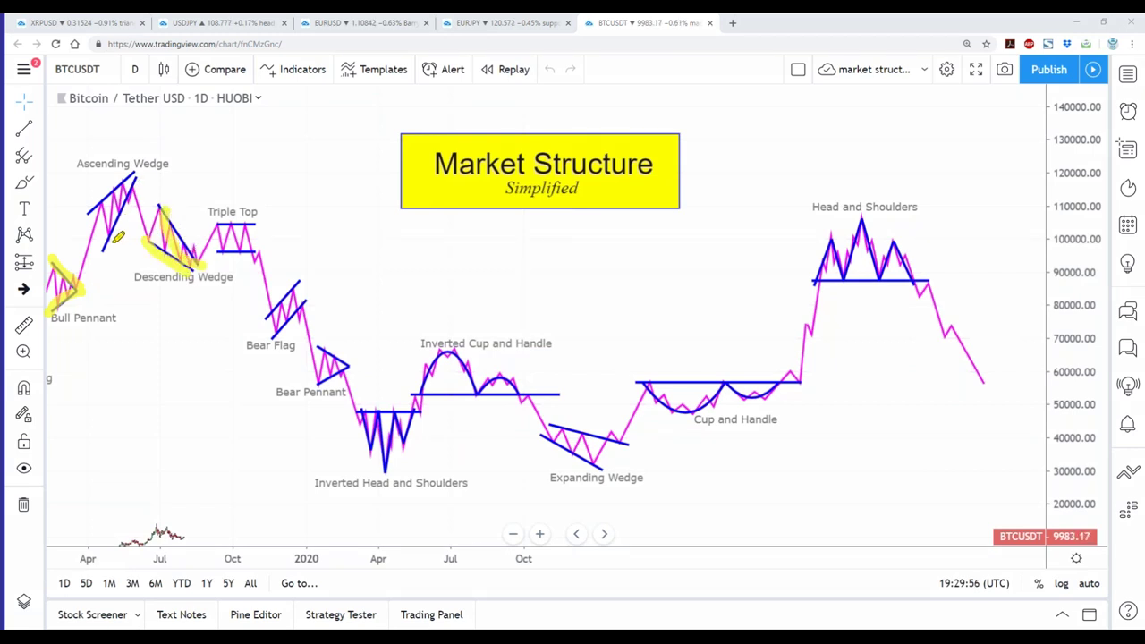
{"action": "mouse_move", "coordinate": [105, 249]}
{"action": "left_mouse_down"}
{"action": "mouse_move", "coordinate": [99, 202]}
{"action": "mouse_move", "coordinate": [141, 182]}
{"action": "left_mouse_up"}
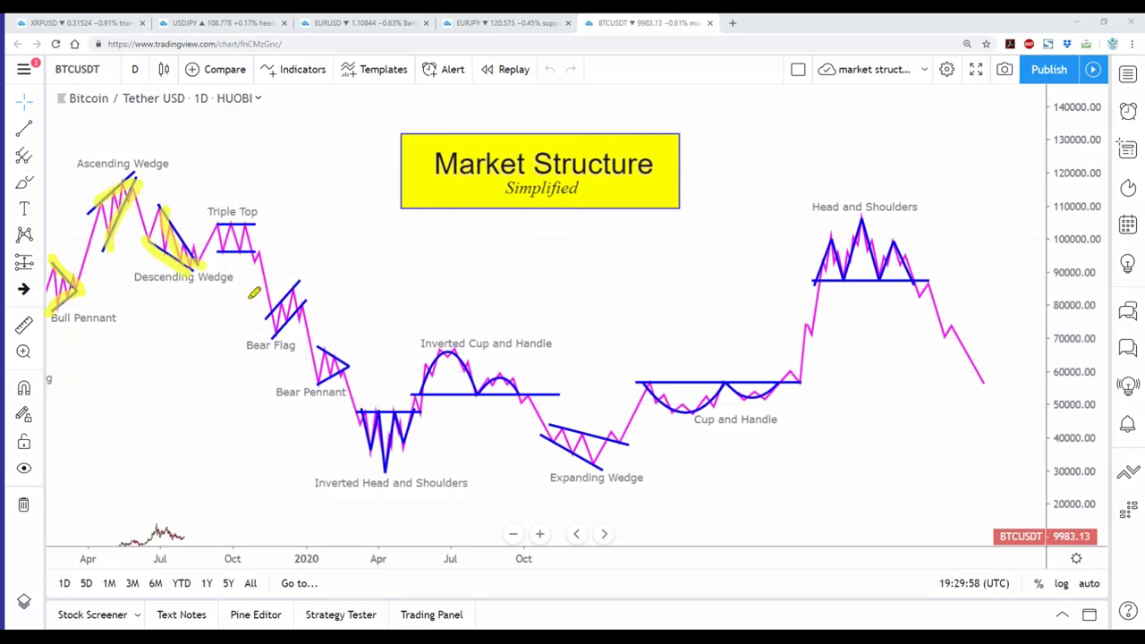
{"action": "mouse_move", "coordinate": [319, 348]}
{"action": "left_mouse_down"}
{"action": "mouse_move", "coordinate": [358, 367]}
{"action": "mouse_move", "coordinate": [322, 379]}
{"action": "left_mouse_up"}
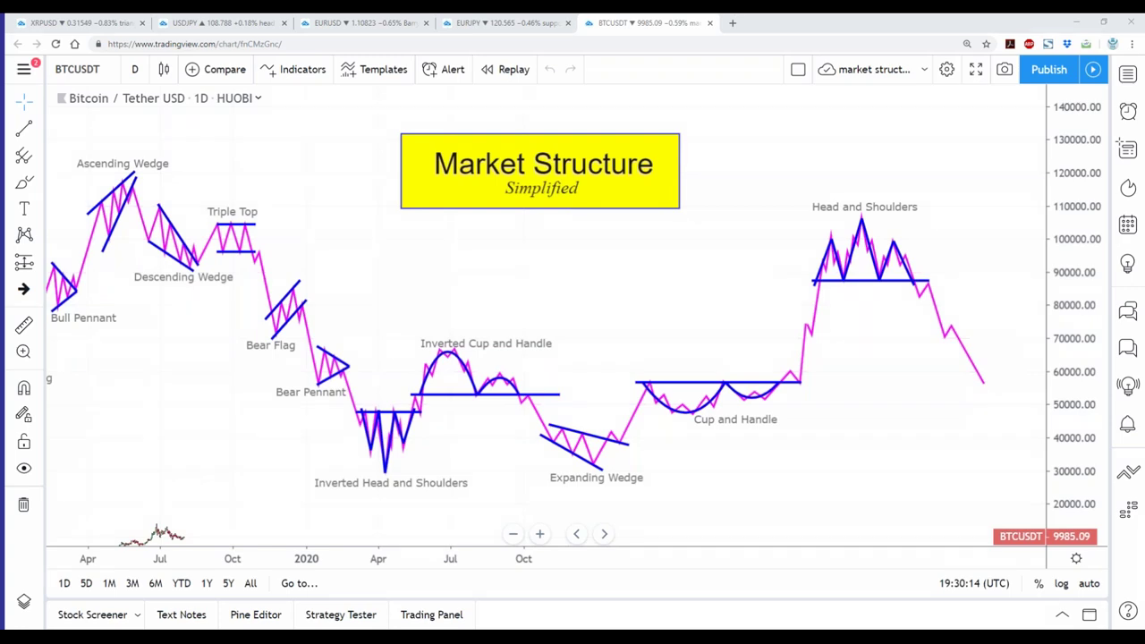
- Look through the other open charts and bring up the XRPUSD triangle chart
{"action": "left_click", "coordinate": [501, 22]}
{"action": "left_click", "coordinate": [367, 23]}
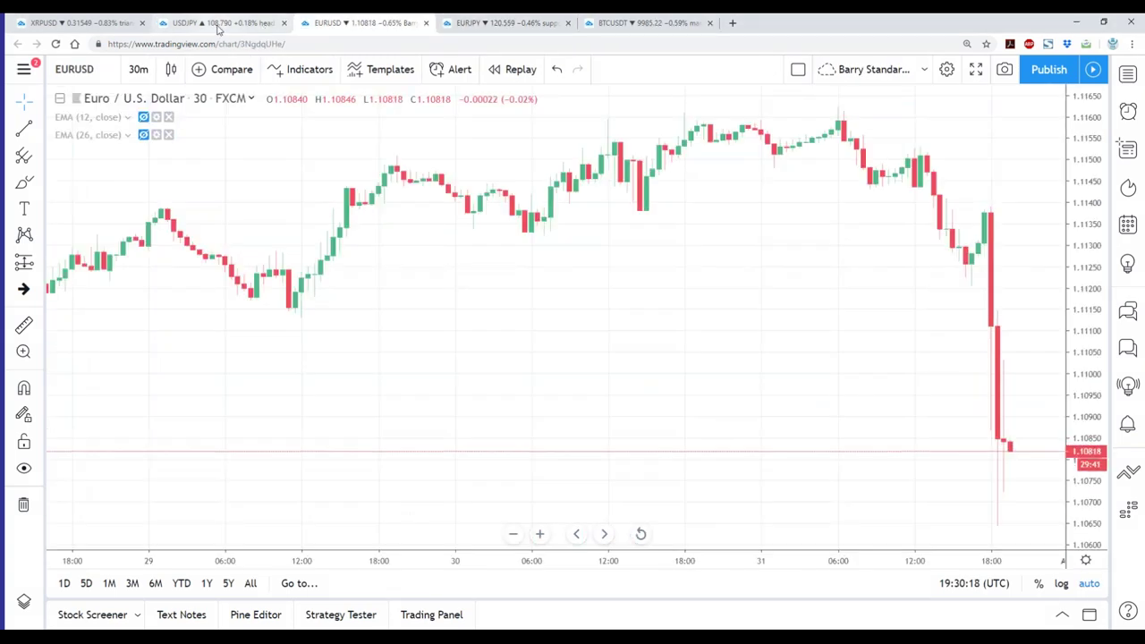
{"action": "left_click", "coordinate": [217, 24]}
{"action": "left_click", "coordinate": [667, 24]}
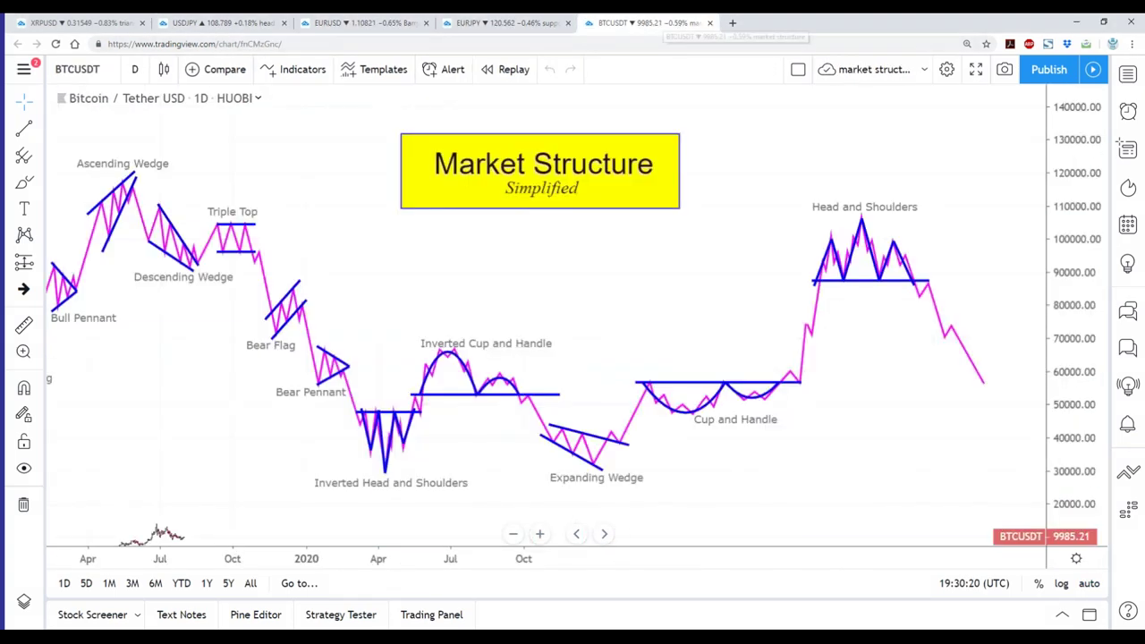
{"action": "left_click", "coordinate": [52, 24]}
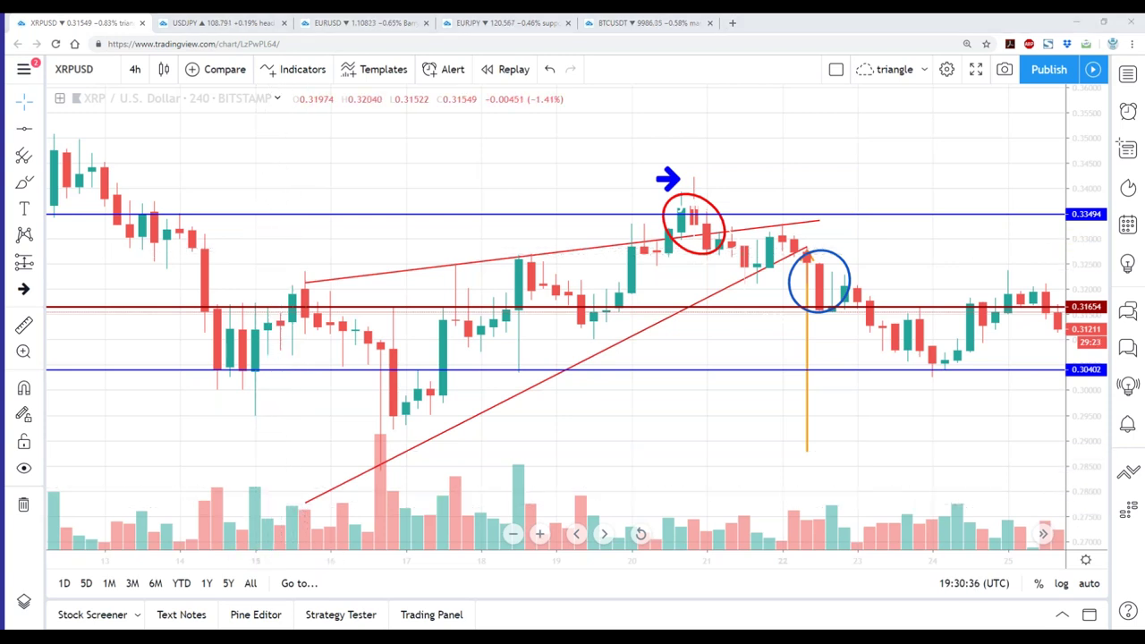
- Highlight the triangle's lower and upper trendlines and the 0.31654, 0.30402 and 0.33494 levels, and clear the marks
{"action": "left_click_drag", "start_coordinate": [298, 505], "coordinate": [818, 241]}
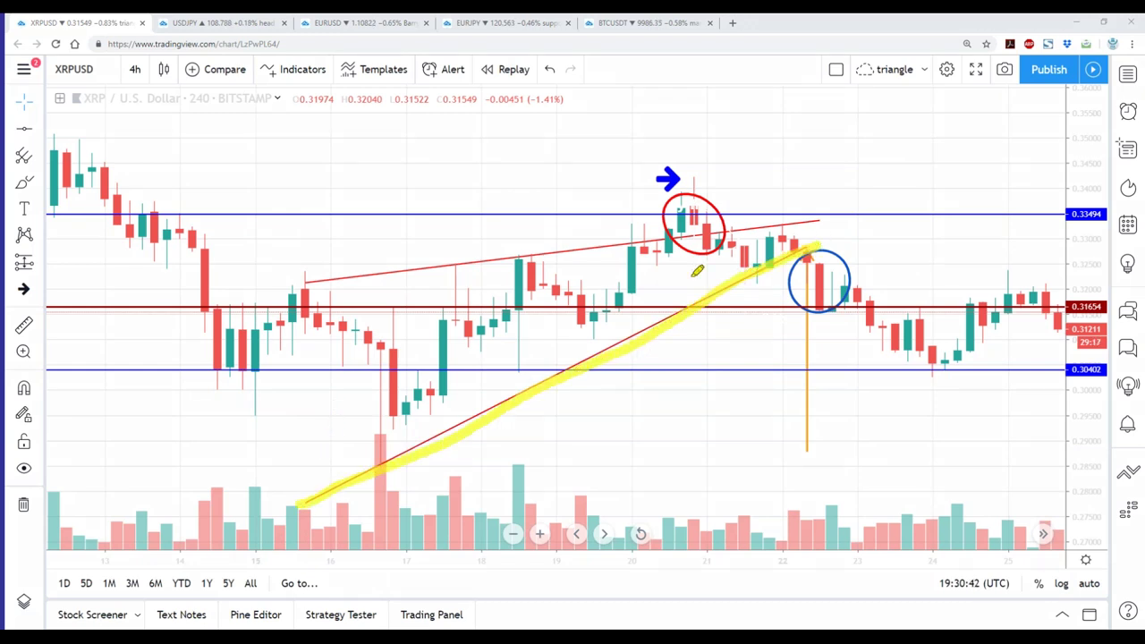
{"action": "mouse_move", "coordinate": [304, 278]}
{"action": "left_mouse_down"}
{"action": "mouse_move", "coordinate": [428, 251]}
{"action": "mouse_move", "coordinate": [796, 220]}
{"action": "left_mouse_up"}
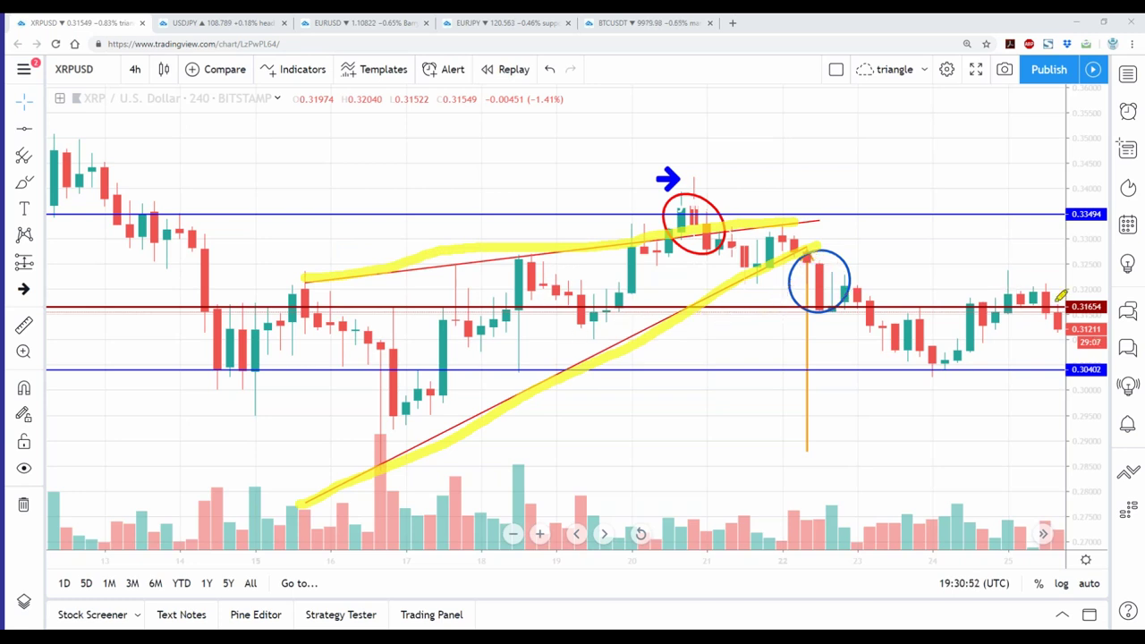
{"action": "left_click_drag", "start_coordinate": [1063, 309], "coordinate": [939, 309]}
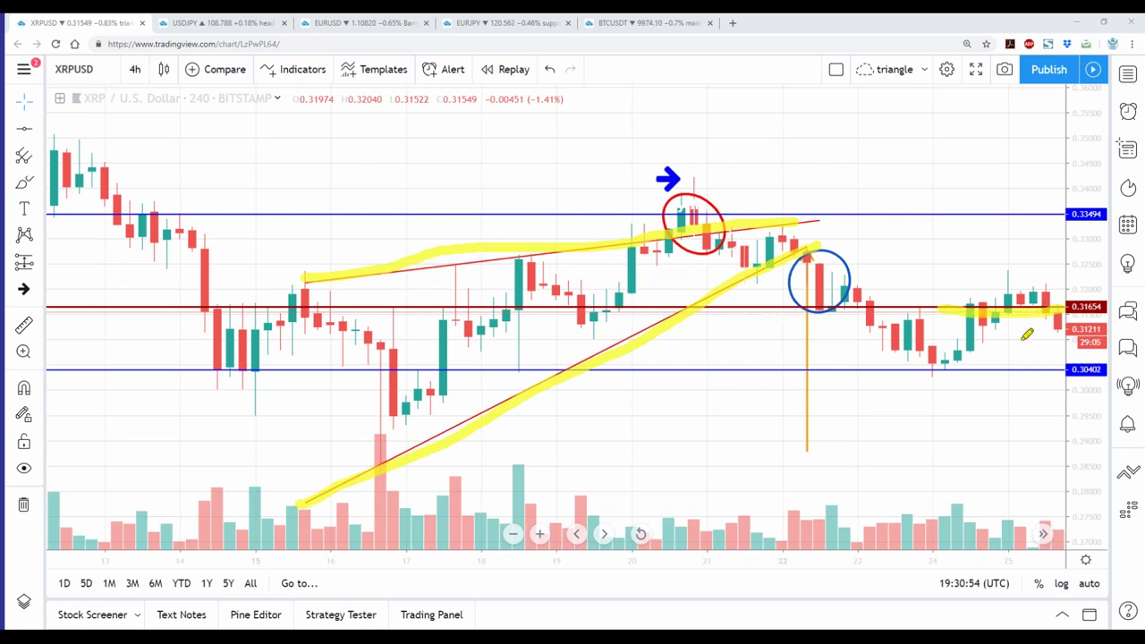
{"action": "left_click_drag", "start_coordinate": [1066, 369], "coordinate": [927, 372]}
{"action": "left_click_drag", "start_coordinate": [1067, 213], "coordinate": [838, 213]}
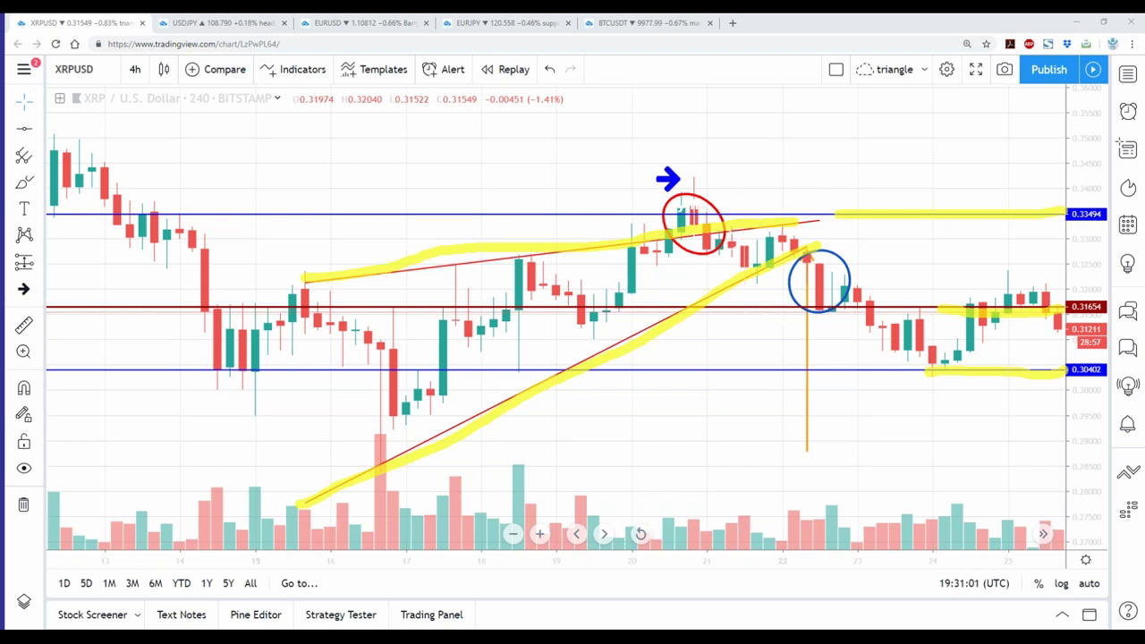
{"action": "key", "text": "Escape"}
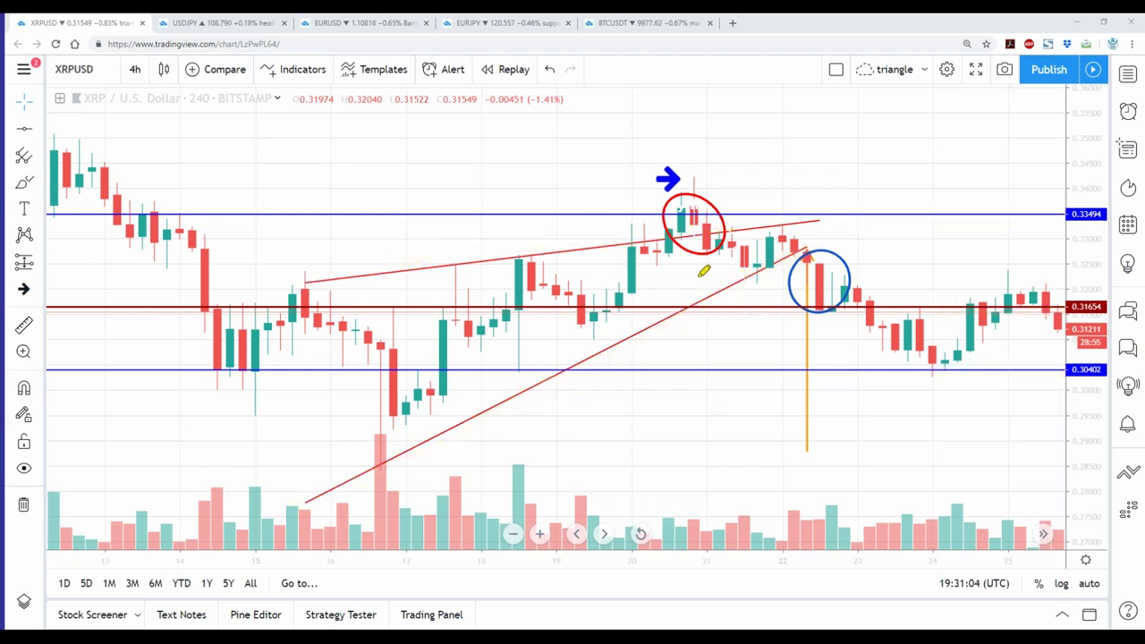
- Highlight the triangle's apex, the 0.33494 level above it and the price drop toward 0.30402, and clear the marks
{"action": "mouse_move", "coordinate": [775, 267]}
{"action": "left_mouse_down"}
{"action": "mouse_move", "coordinate": [812, 242]}
{"action": "mouse_move", "coordinate": [798, 224]}
{"action": "mouse_move", "coordinate": [808, 219]}
{"action": "left_mouse_up"}
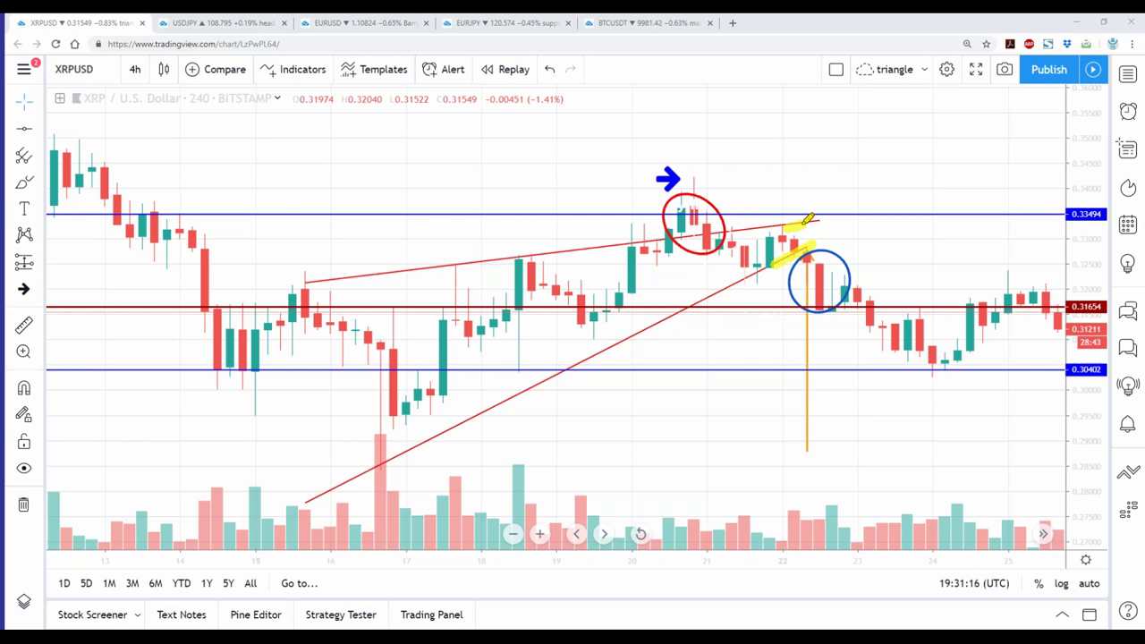
{"action": "mouse_move", "coordinate": [743, 212]}
{"action": "left_mouse_down"}
{"action": "mouse_move", "coordinate": [784, 206]}
{"action": "mouse_move", "coordinate": [813, 223]}
{"action": "mouse_move", "coordinate": [803, 237]}
{"action": "mouse_move", "coordinate": [803, 207]}
{"action": "mouse_move", "coordinate": [846, 208]}
{"action": "left_mouse_up"}
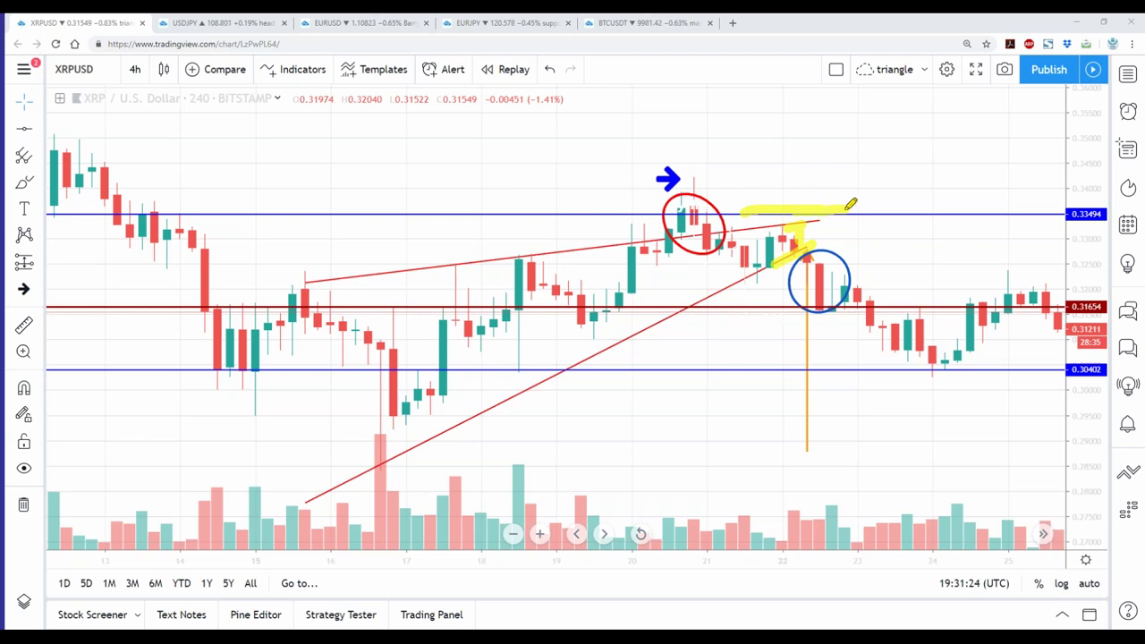
{"action": "mouse_move", "coordinate": [850, 204]}
{"action": "left_mouse_down"}
{"action": "mouse_move", "coordinate": [812, 224]}
{"action": "mouse_move", "coordinate": [800, 173]}
{"action": "left_mouse_up"}
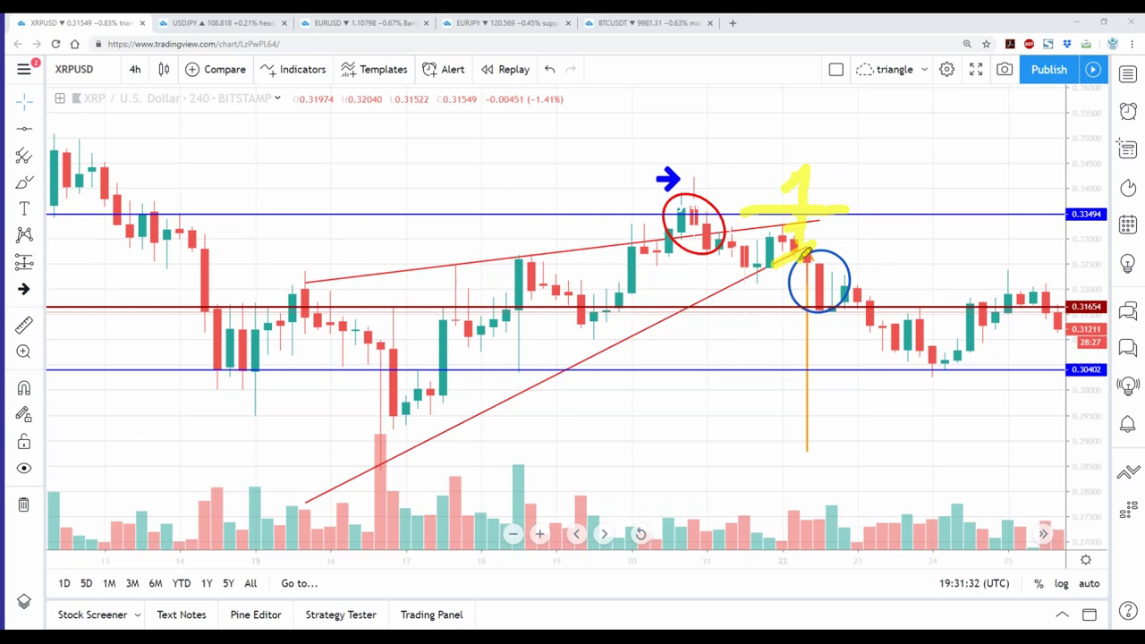
{"action": "left_click_drag", "start_coordinate": [802, 257], "coordinate": [942, 358]}
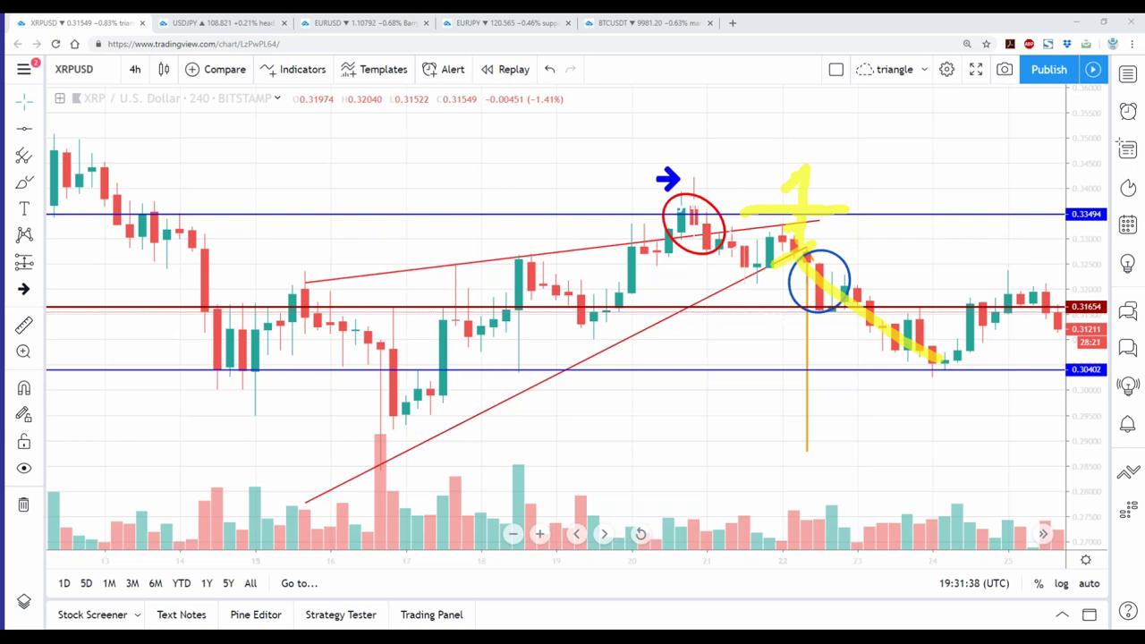
{"action": "key", "text": "Escape"}
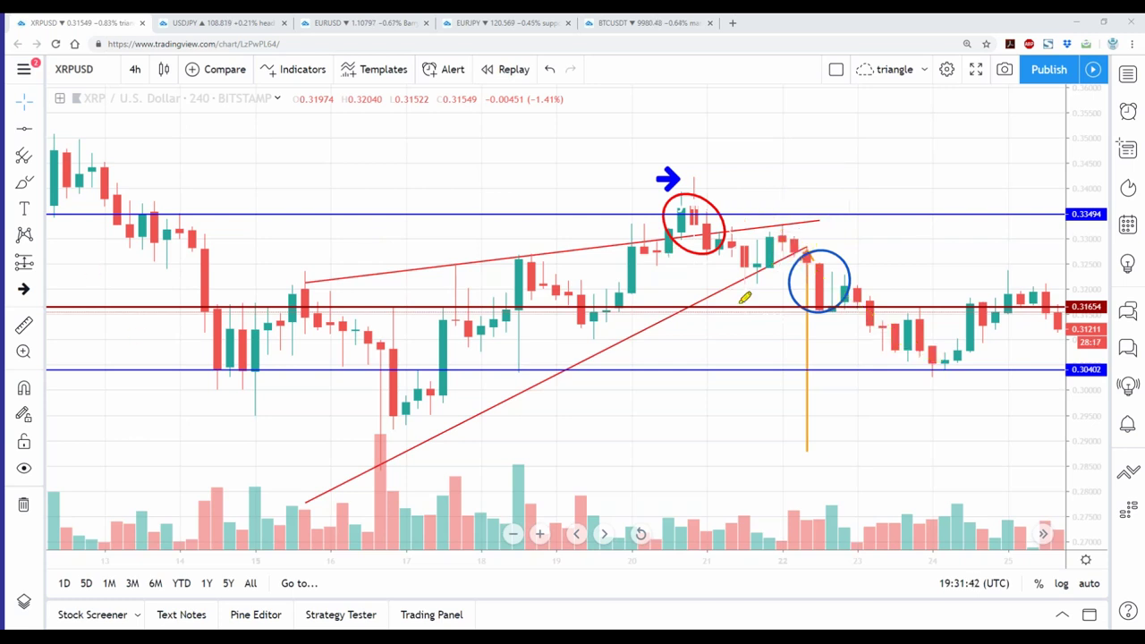
- Highlight the converging trendlines near the triangle's apex, the price climb into it and the 0.31654 level beneath it
{"action": "mouse_move", "coordinate": [737, 285]}
{"action": "left_mouse_down"}
{"action": "mouse_move", "coordinate": [799, 256]}
{"action": "mouse_move", "coordinate": [768, 225]}
{"action": "mouse_move", "coordinate": [816, 215]}
{"action": "left_mouse_up"}
{"action": "left_click_drag", "start_coordinate": [796, 254], "coordinate": [819, 237]}
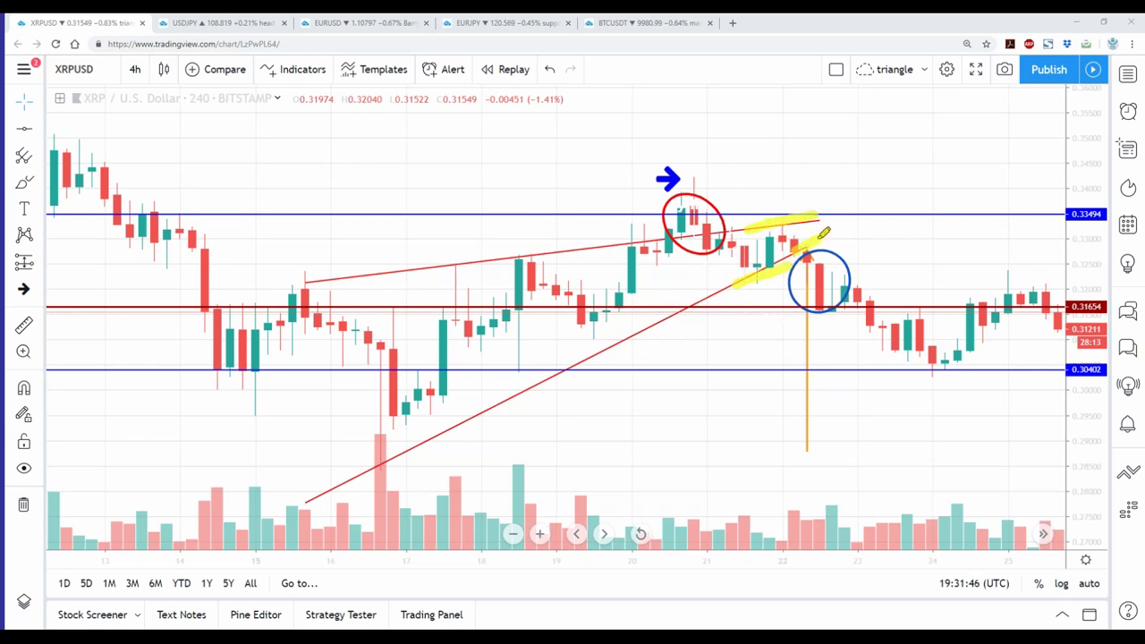
{"action": "left_click_drag", "start_coordinate": [452, 353], "coordinate": [771, 244]}
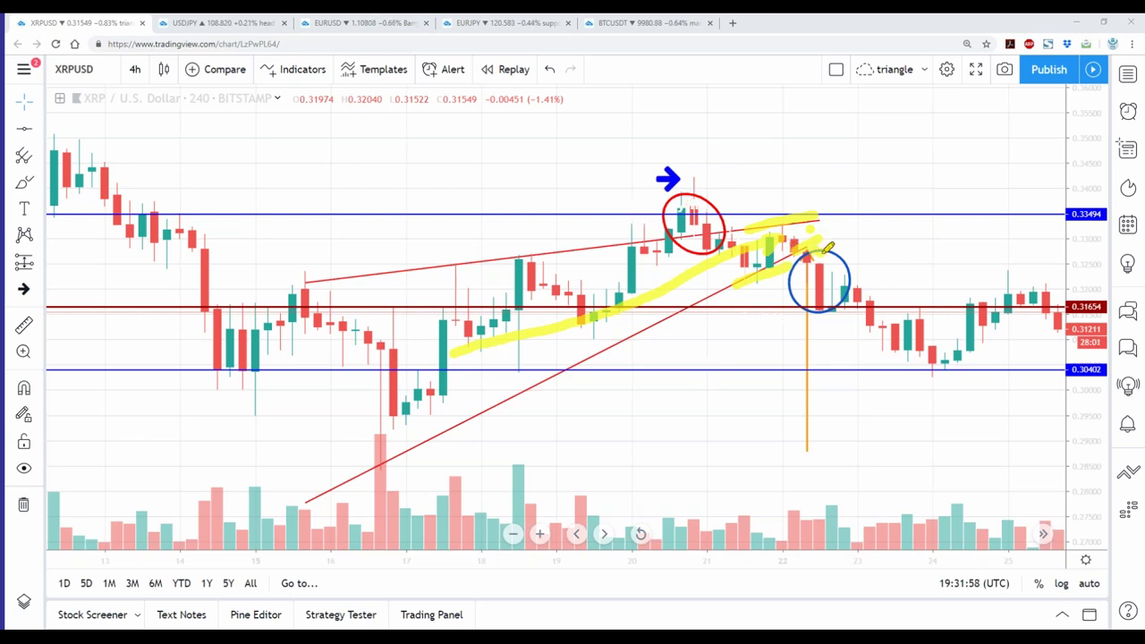
{"action": "left_click_drag", "start_coordinate": [763, 305], "coordinate": [691, 309]}
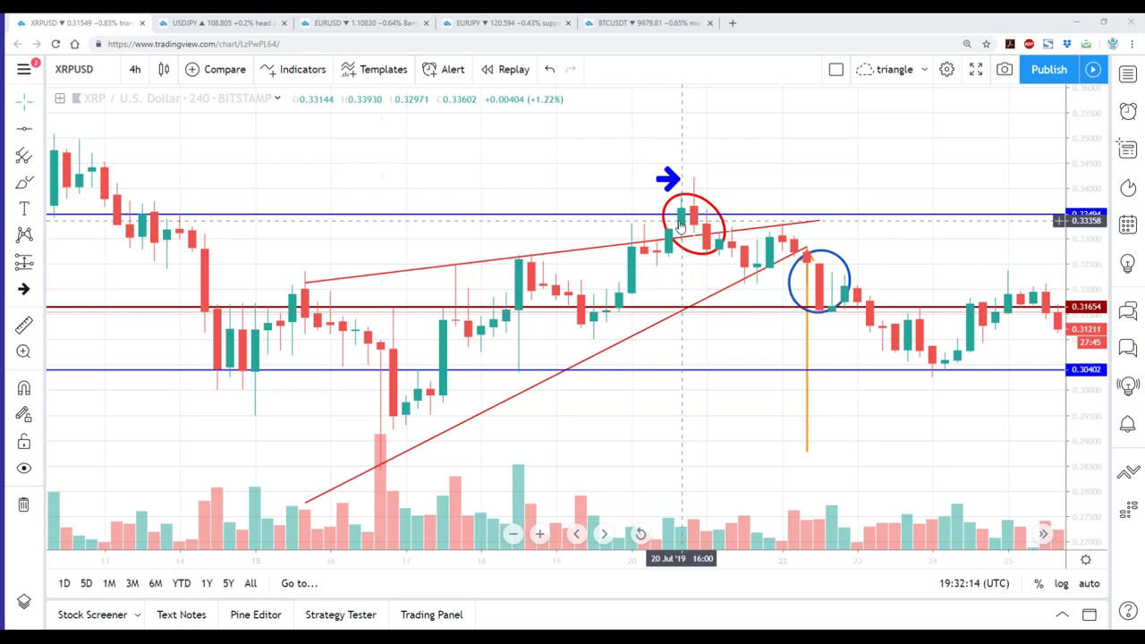
- Highlight the red-circled breakout candles around the 0.33494 level and the volume bars beneath them, and clear the marks
{"action": "mouse_move", "coordinate": [662, 225]}
{"action": "left_mouse_down"}
{"action": "mouse_move", "coordinate": [691, 220]}
{"action": "mouse_move", "coordinate": [709, 165]}
{"action": "left_mouse_up"}
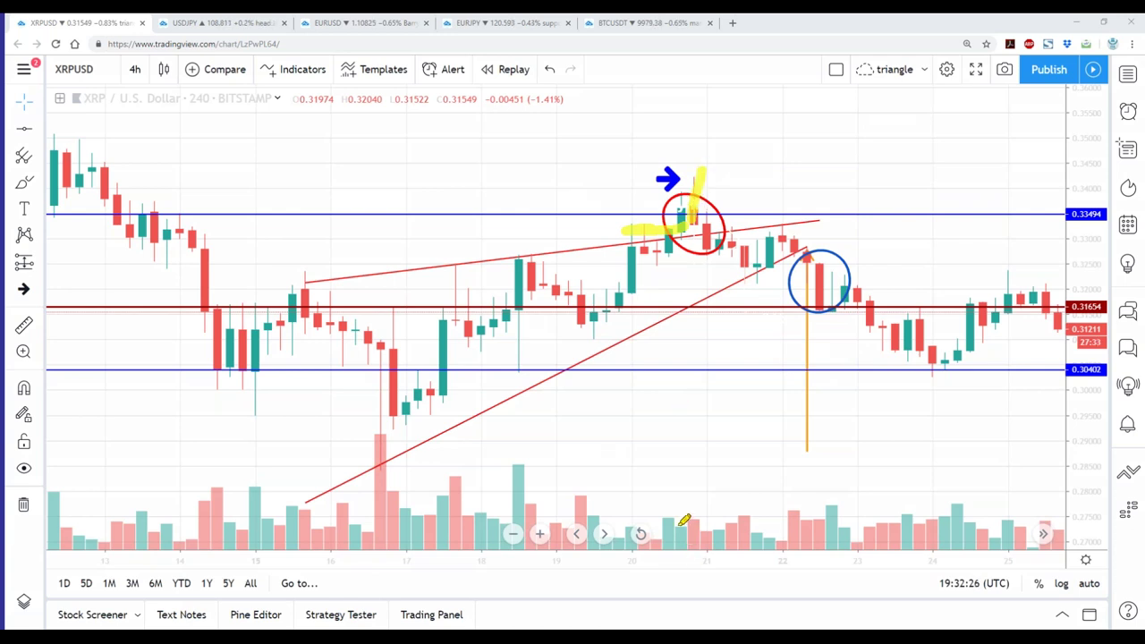
{"action": "mouse_move", "coordinate": [675, 524]}
{"action": "left_mouse_down"}
{"action": "mouse_move", "coordinate": [720, 519]}
{"action": "mouse_move", "coordinate": [736, 549]}
{"action": "mouse_move", "coordinate": [657, 529]}
{"action": "left_mouse_up"}
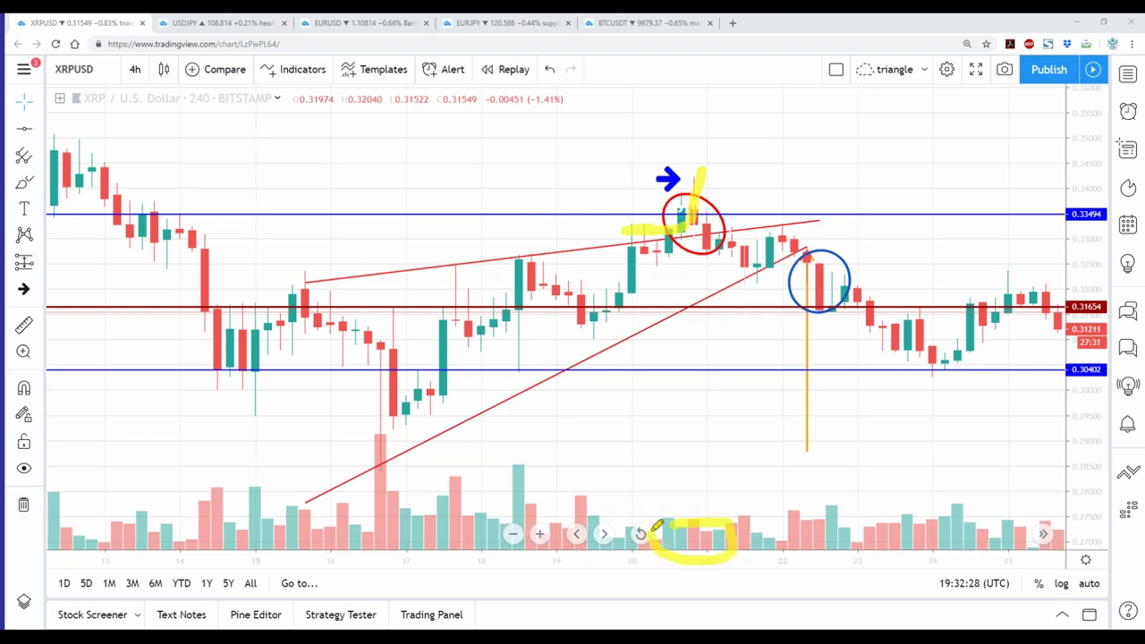
{"action": "mouse_move", "coordinate": [683, 231]}
{"action": "left_mouse_down"}
{"action": "mouse_move", "coordinate": [689, 204]}
{"action": "mouse_move", "coordinate": [677, 211]}
{"action": "left_mouse_up"}
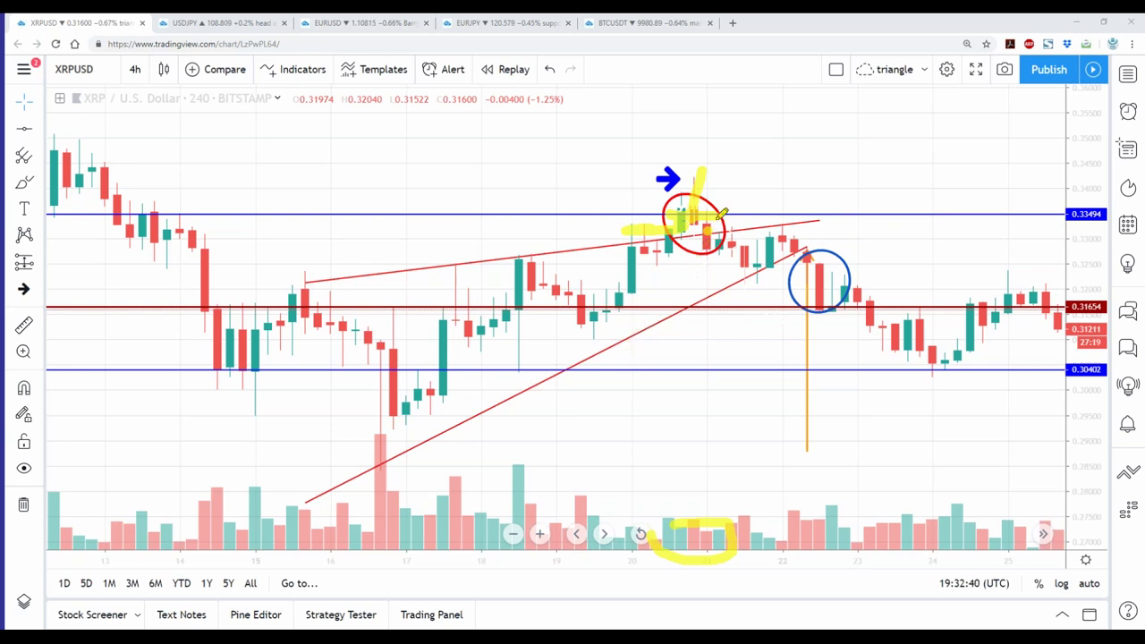
{"action": "mouse_move", "coordinate": [721, 212]}
{"action": "left_mouse_down"}
{"action": "mouse_move", "coordinate": [739, 229]}
{"action": "mouse_move", "coordinate": [744, 270]}
{"action": "mouse_move", "coordinate": [724, 279]}
{"action": "mouse_move", "coordinate": [709, 218]}
{"action": "left_mouse_up"}
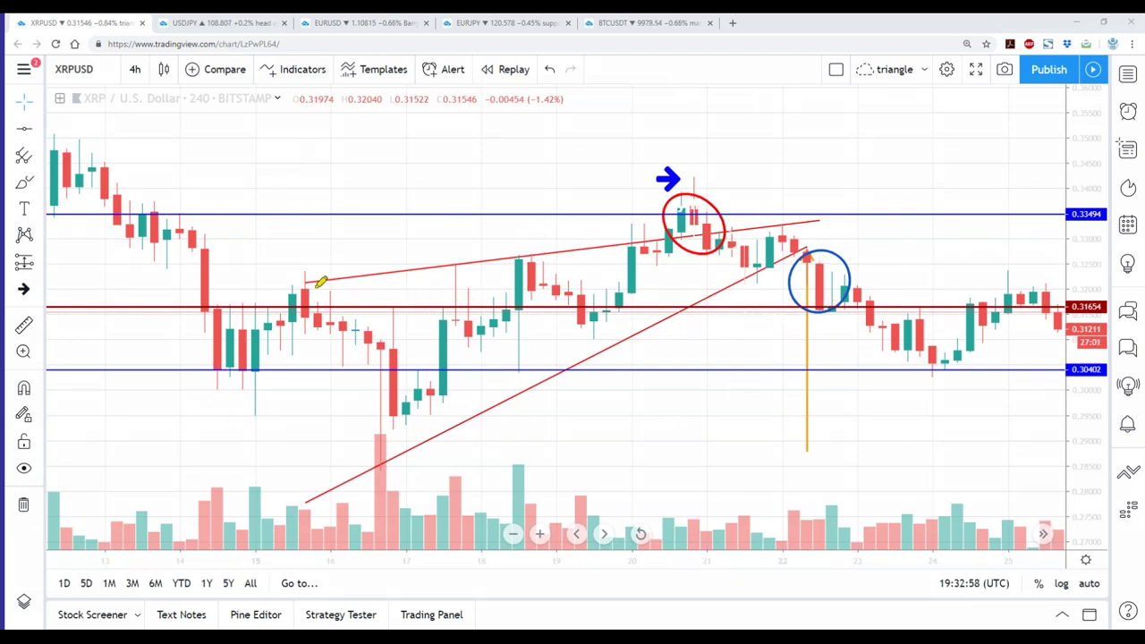
- Highlight the triangle's full height at its wide end and the two ends of the orange projected-move line
{"action": "left_click_drag", "start_coordinate": [309, 282], "coordinate": [305, 493]}
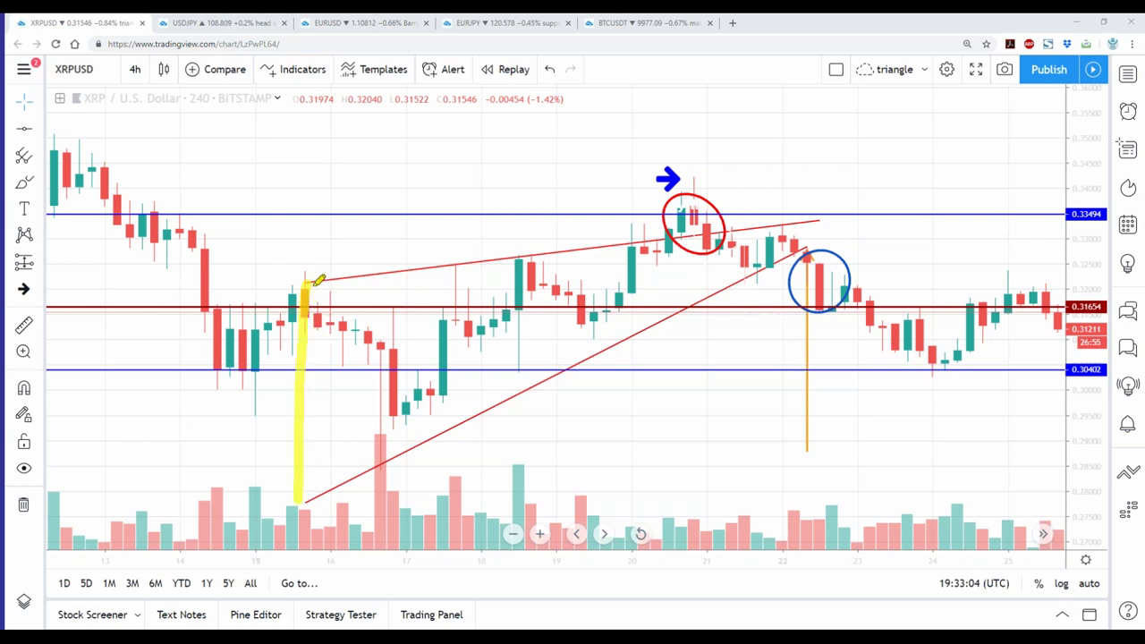
{"action": "left_click_drag", "start_coordinate": [320, 280], "coordinate": [290, 278]}
{"action": "left_click_drag", "start_coordinate": [313, 503], "coordinate": [259, 494]}
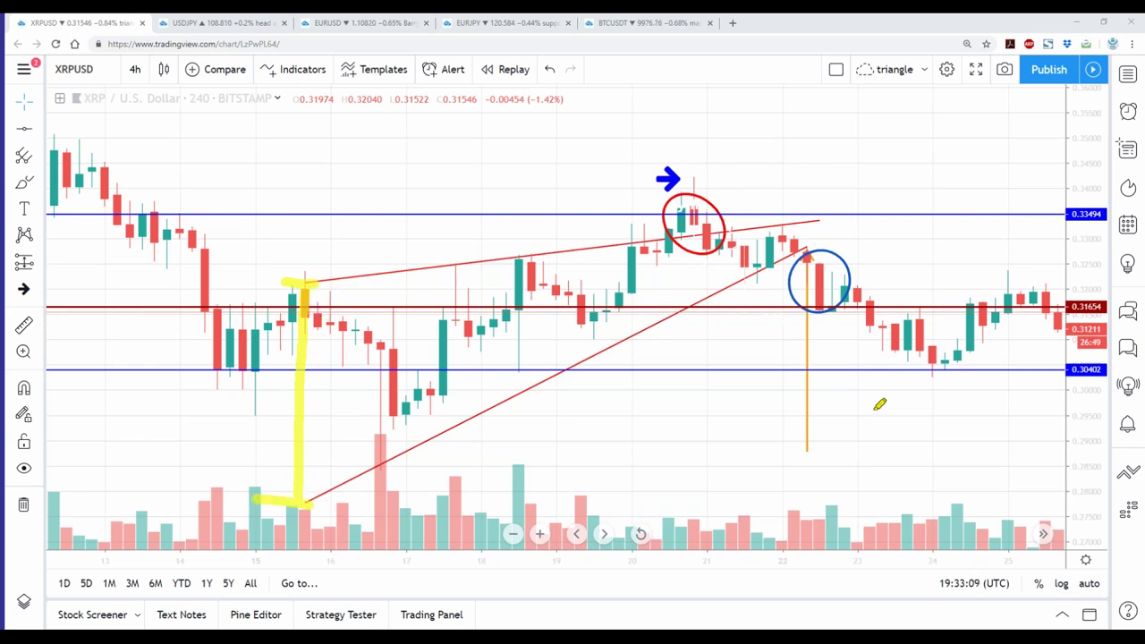
{"action": "left_click", "coordinate": [810, 252]}
{"action": "left_click", "coordinate": [808, 450]}
{"action": "left_click_drag", "start_coordinate": [847, 451], "coordinate": [775, 449]}
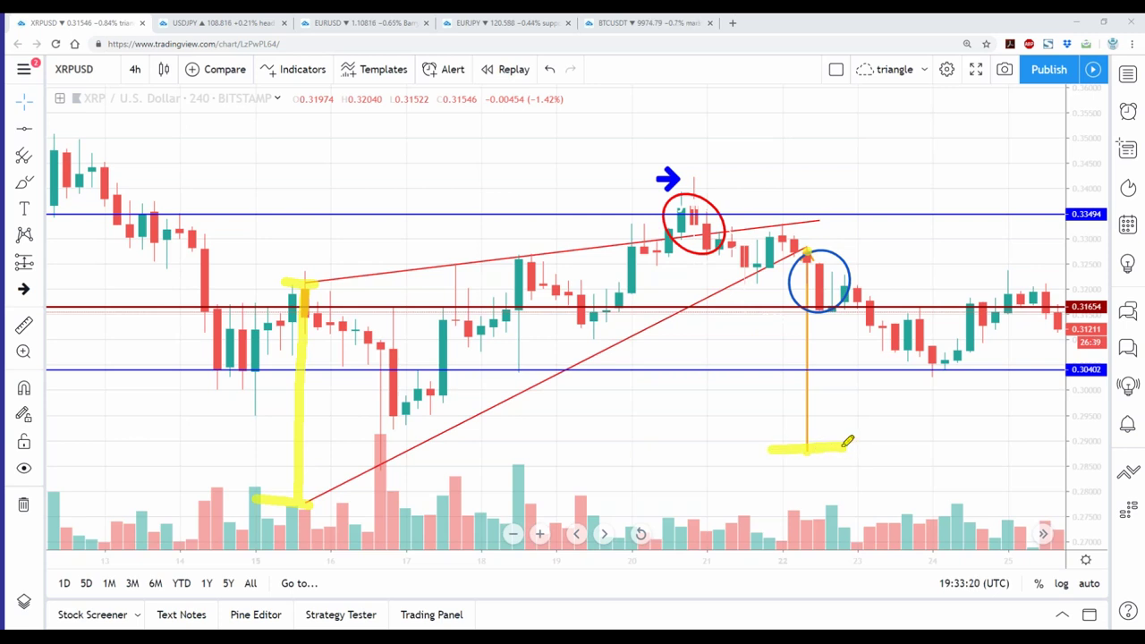
- Draw an upward arrow from the red-circled breakout, highlight the 0.33494 level and the candles falling back beneath it, and clear the marks
{"action": "mouse_move", "coordinate": [708, 228]}
{"action": "left_mouse_down"}
{"action": "mouse_move", "coordinate": [727, 59]}
{"action": "mouse_move", "coordinate": [707, 67]}
{"action": "mouse_move", "coordinate": [736, 77]}
{"action": "left_mouse_up"}
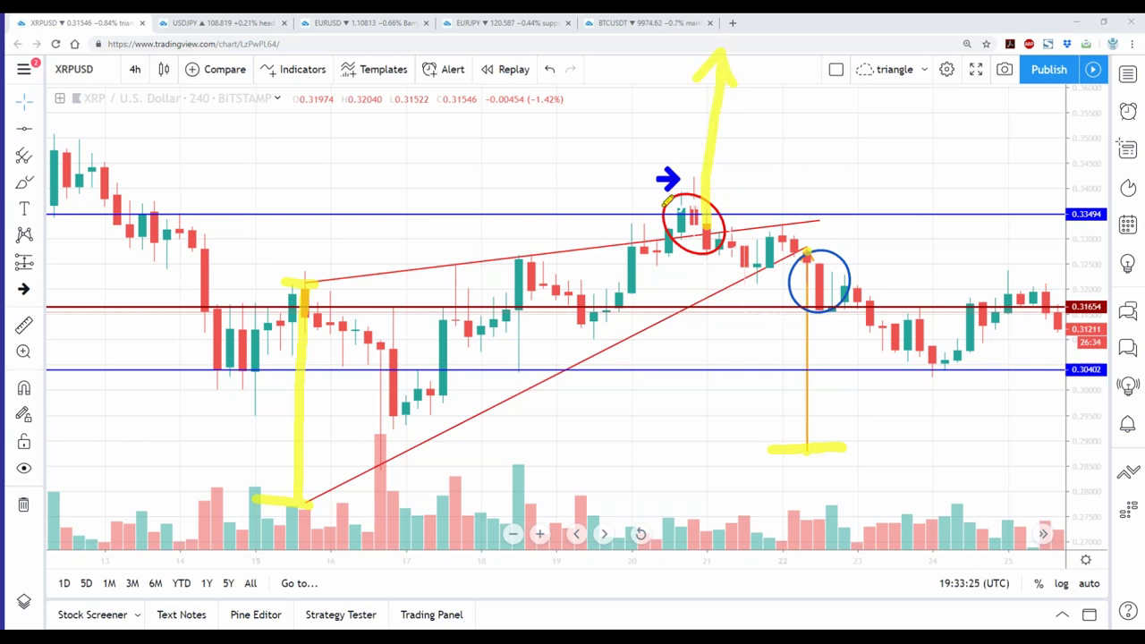
{"action": "left_click_drag", "start_coordinate": [682, 212], "coordinate": [744, 212]}
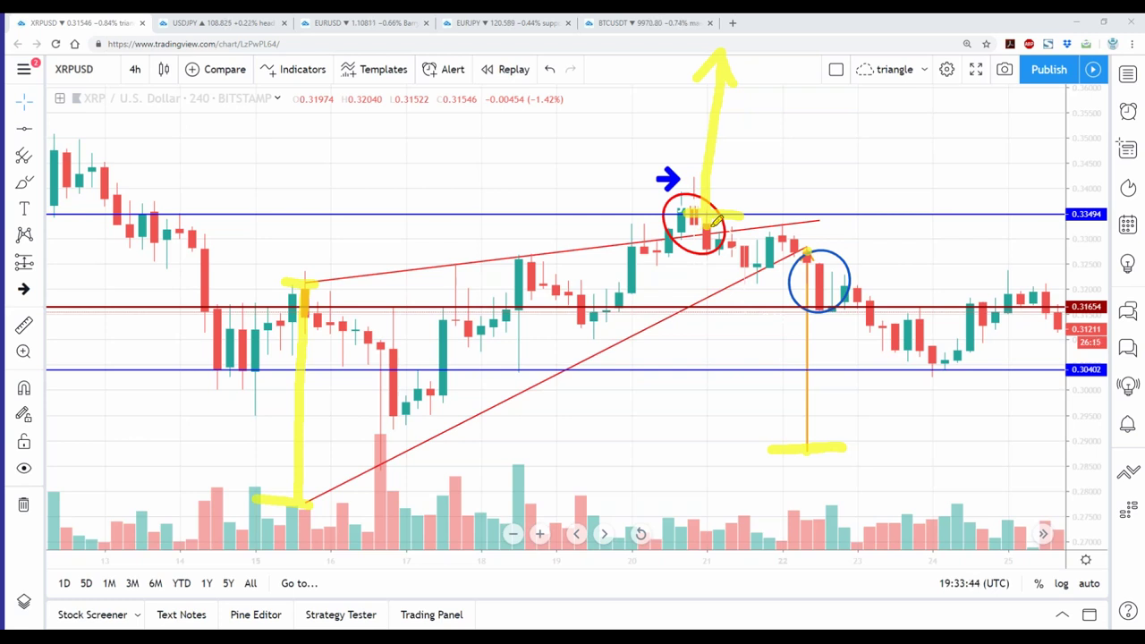
{"action": "mouse_move", "coordinate": [718, 220]}
{"action": "left_mouse_down"}
{"action": "mouse_move", "coordinate": [724, 235]}
{"action": "mouse_move", "coordinate": [699, 254]}
{"action": "mouse_move", "coordinate": [694, 214]}
{"action": "left_mouse_up"}
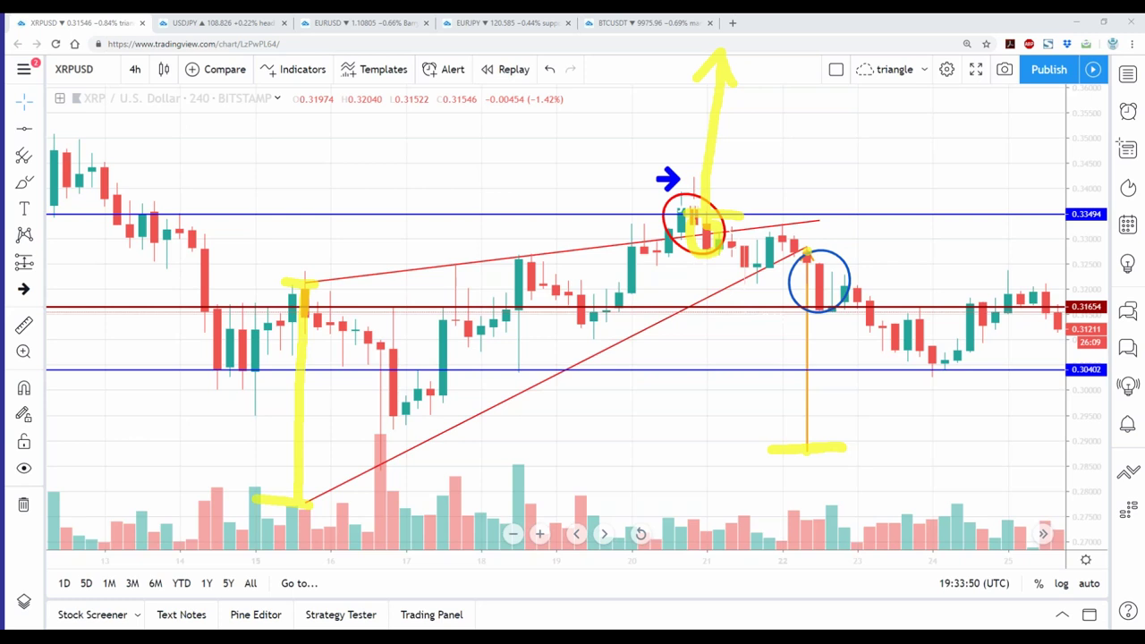
{"action": "key", "text": "e"}
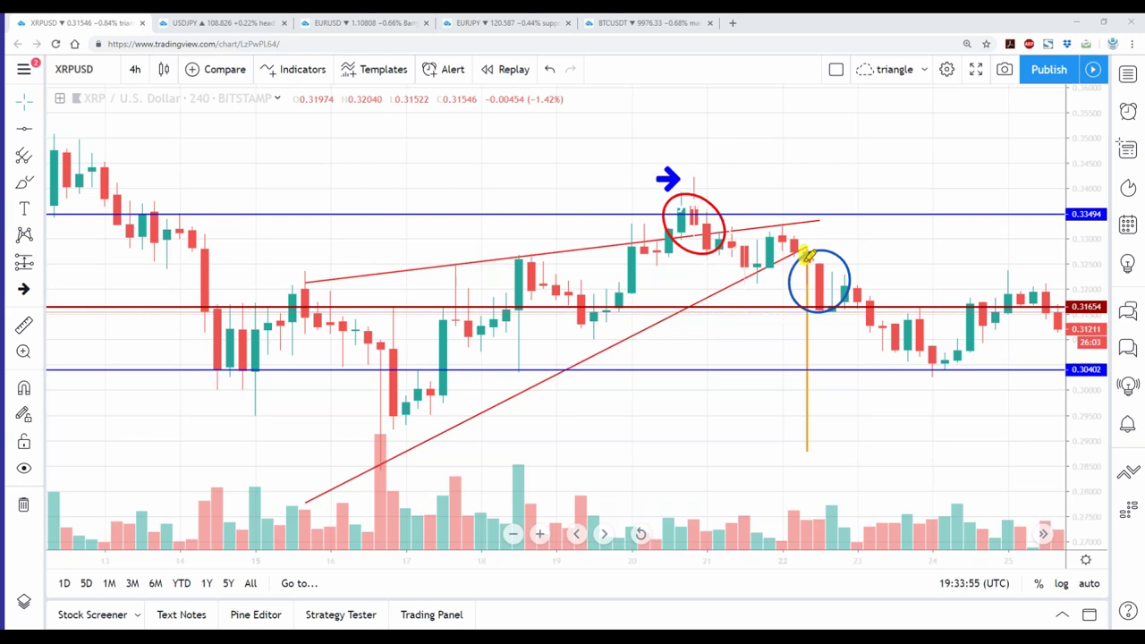
- Highlight the 0.33494 level, the blue-circled drop to 0.31654 and the orange target line down to its end
{"action": "left_click_drag", "start_coordinate": [707, 197], "coordinate": [704, 220]}
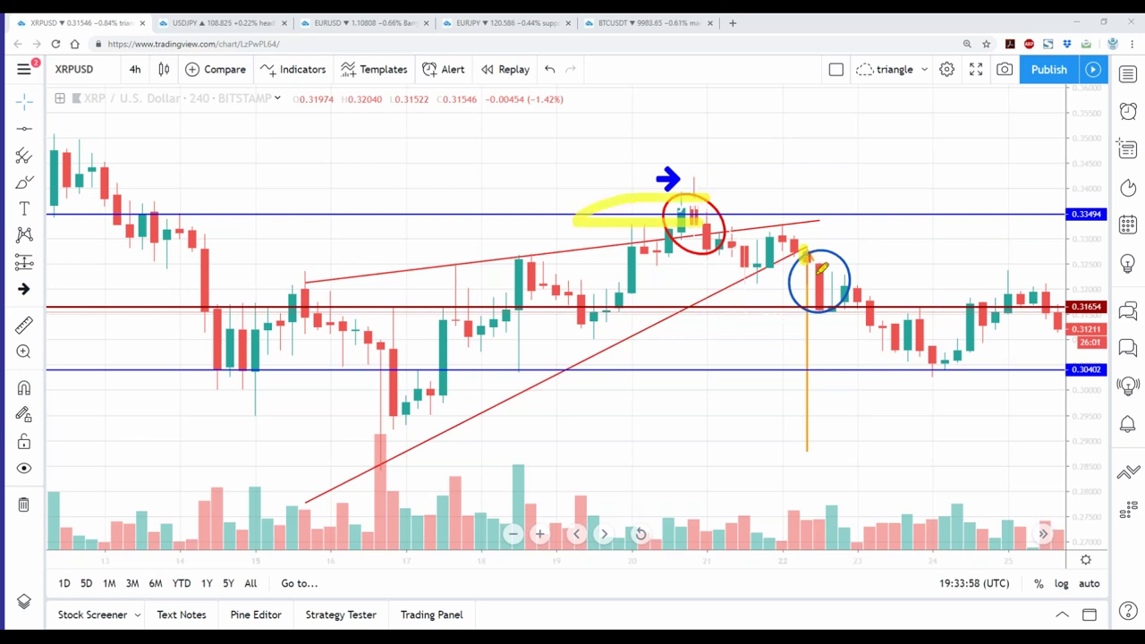
{"action": "left_click_drag", "start_coordinate": [810, 256], "coordinate": [832, 307]}
{"action": "mouse_move", "coordinate": [841, 302]}
{"action": "left_mouse_down"}
{"action": "mouse_move", "coordinate": [855, 305]}
{"action": "mouse_move", "coordinate": [796, 305]}
{"action": "left_mouse_up"}
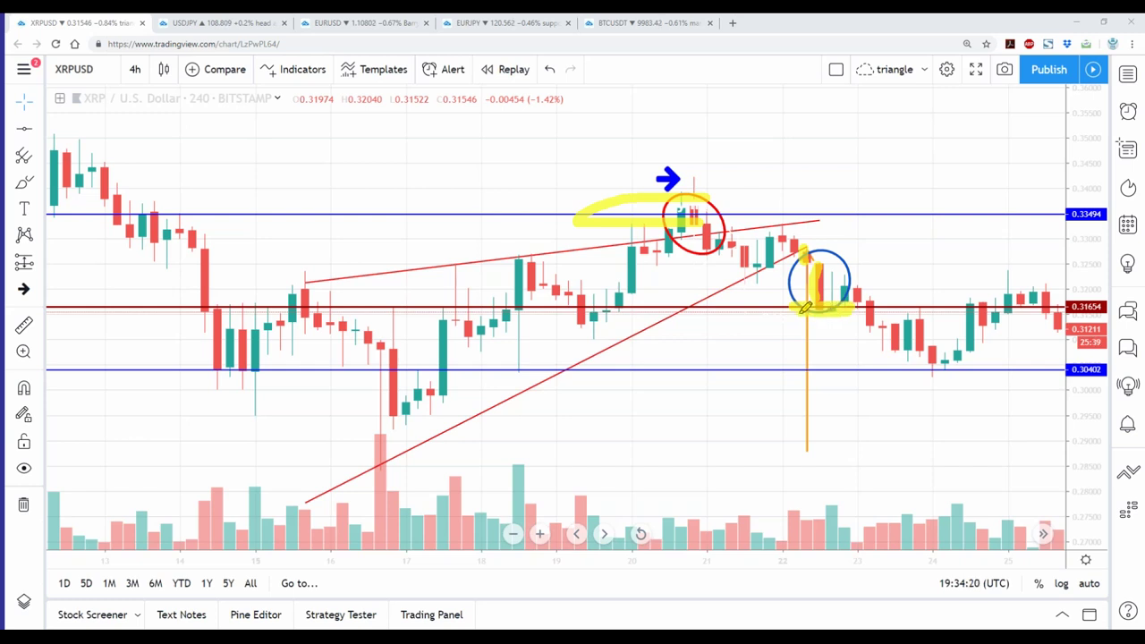
{"action": "mouse_move", "coordinate": [809, 328]}
{"action": "left_mouse_down"}
{"action": "mouse_move", "coordinate": [806, 442]}
{"action": "mouse_move", "coordinate": [829, 451]}
{"action": "left_mouse_up"}
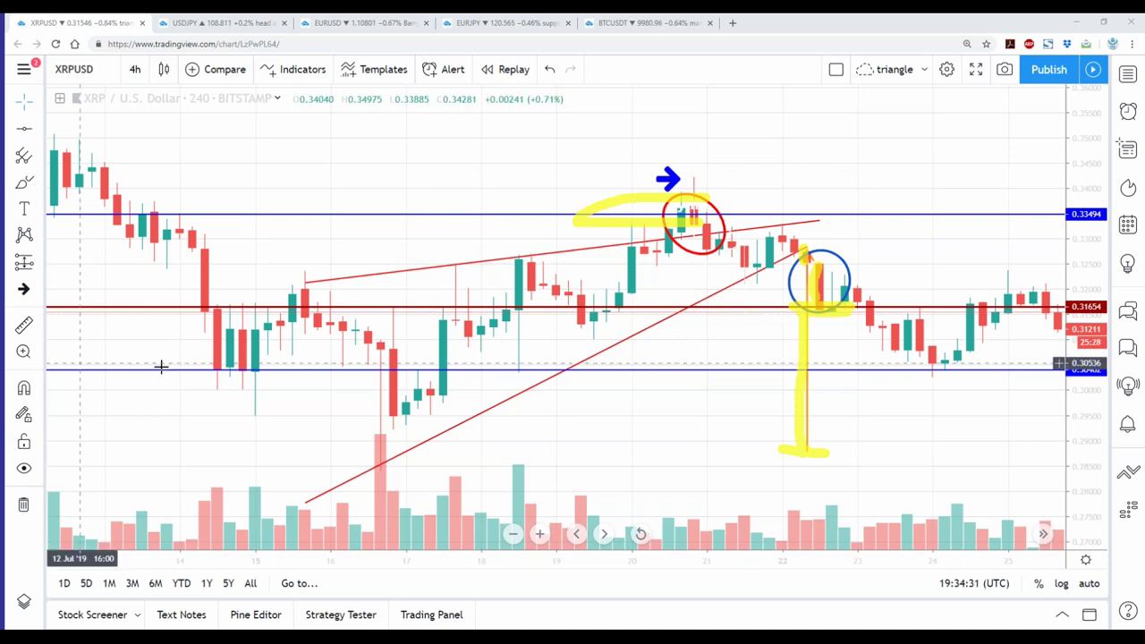
- Highlight the candle highs beside the blue arrow above the red circle and the lower end of the orange target line
{"action": "left_click_drag", "start_coordinate": [256, 404], "coordinate": [72, 391]}
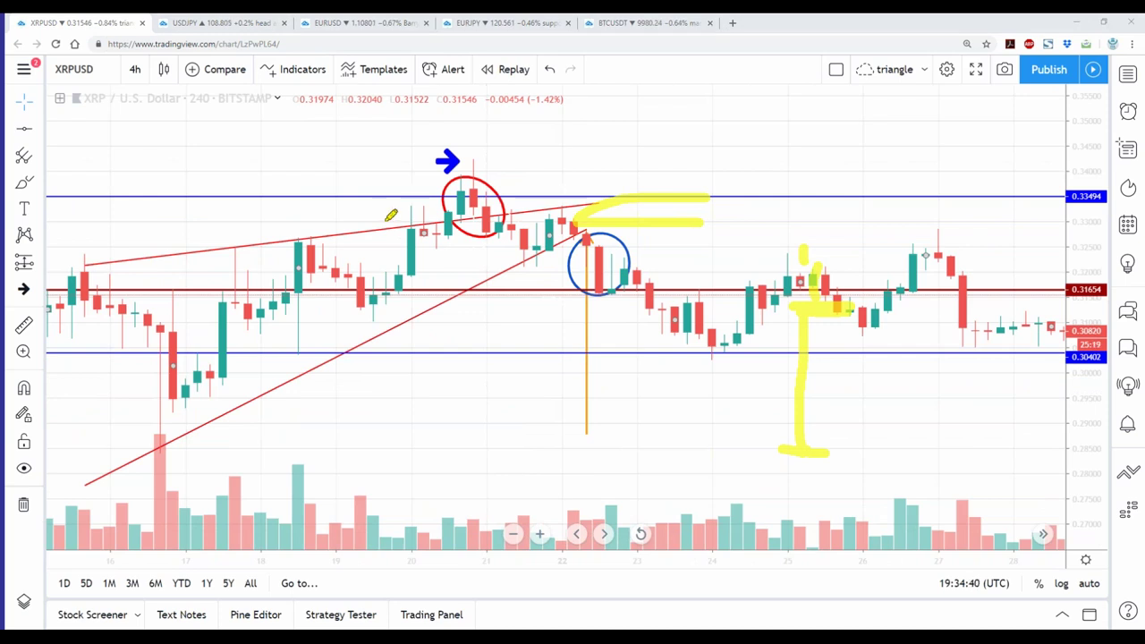
{"action": "left_click_drag", "start_coordinate": [464, 171], "coordinate": [422, 174]}
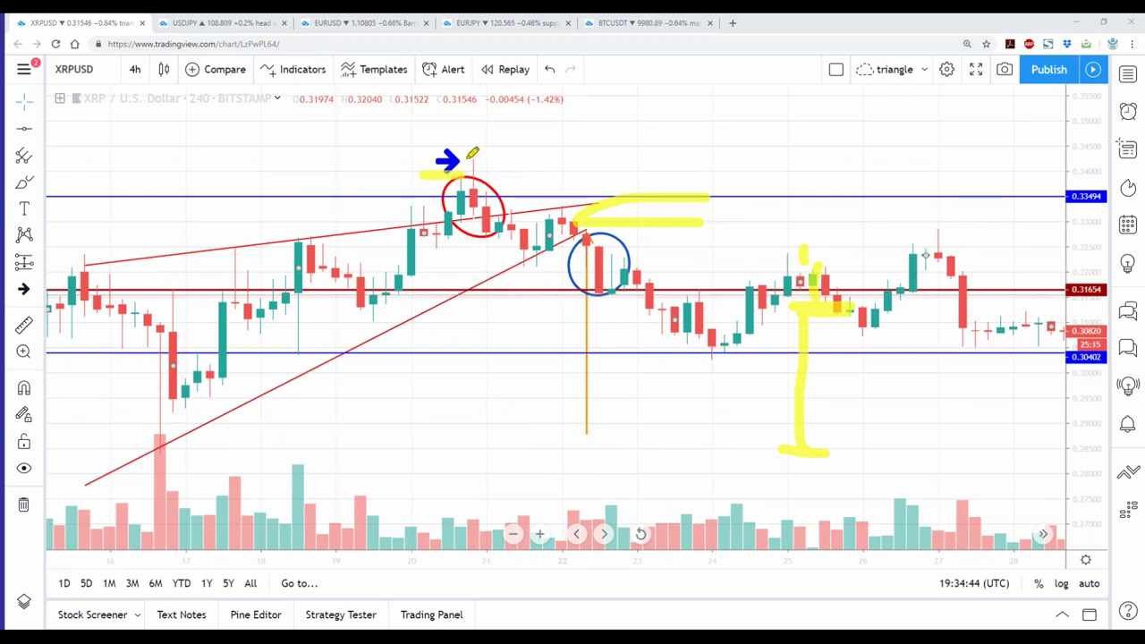
{"action": "left_click_drag", "start_coordinate": [488, 154], "coordinate": [475, 167]}
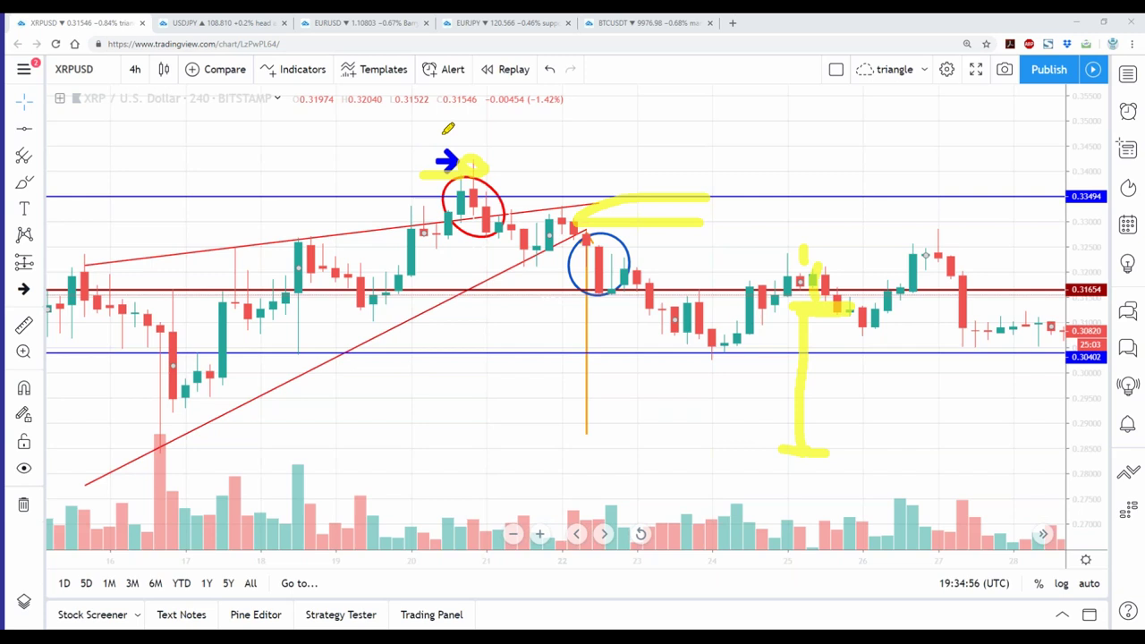
{"action": "mouse_move", "coordinate": [420, 123]}
{"action": "left_mouse_down"}
{"action": "mouse_move", "coordinate": [401, 152]}
{"action": "mouse_move", "coordinate": [441, 170]}
{"action": "left_mouse_up"}
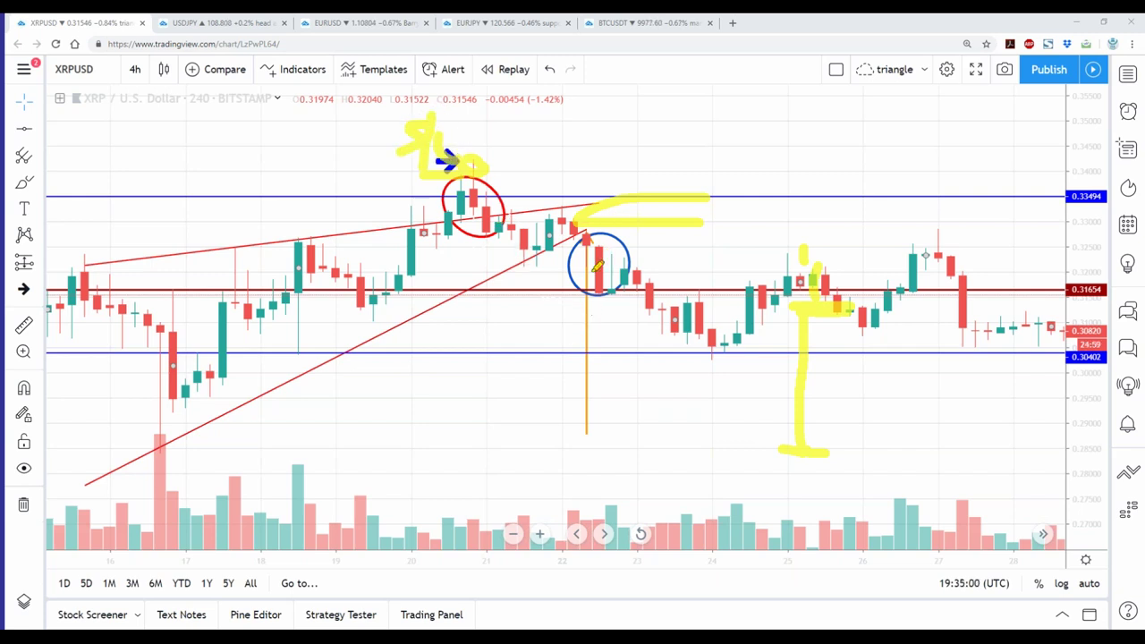
{"action": "left_click_drag", "start_coordinate": [605, 430], "coordinate": [555, 429]}
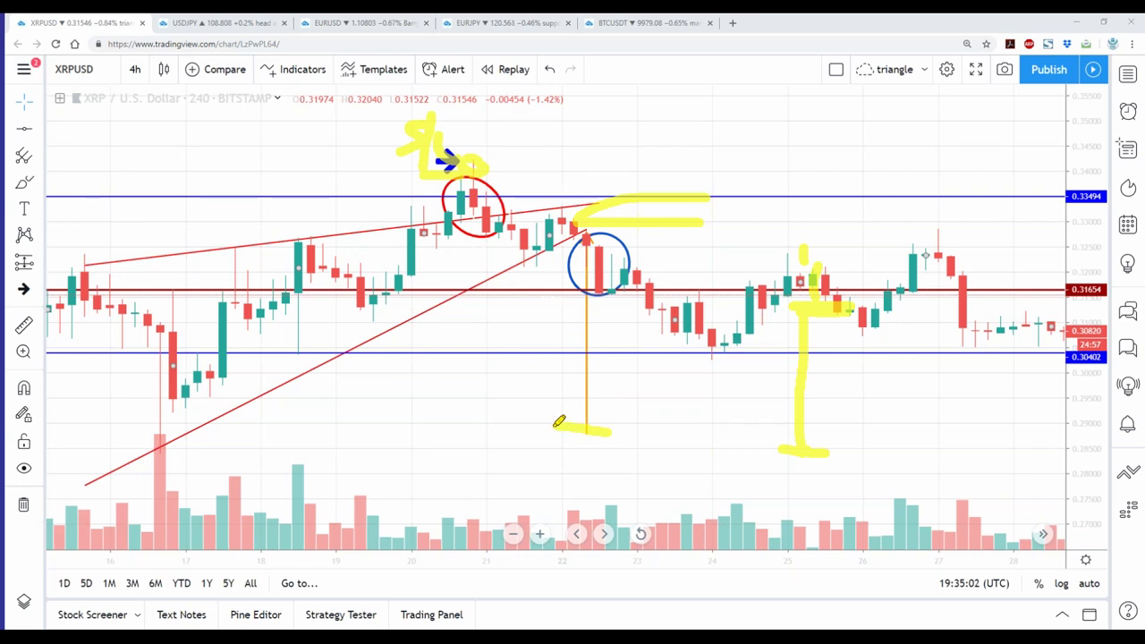
- Highlight the triangle's height at its wide end, the 0.31654 level under the blue circle and the swing high above 0.33494
{"action": "left_click_drag", "start_coordinate": [84, 267], "coordinate": [73, 466]}
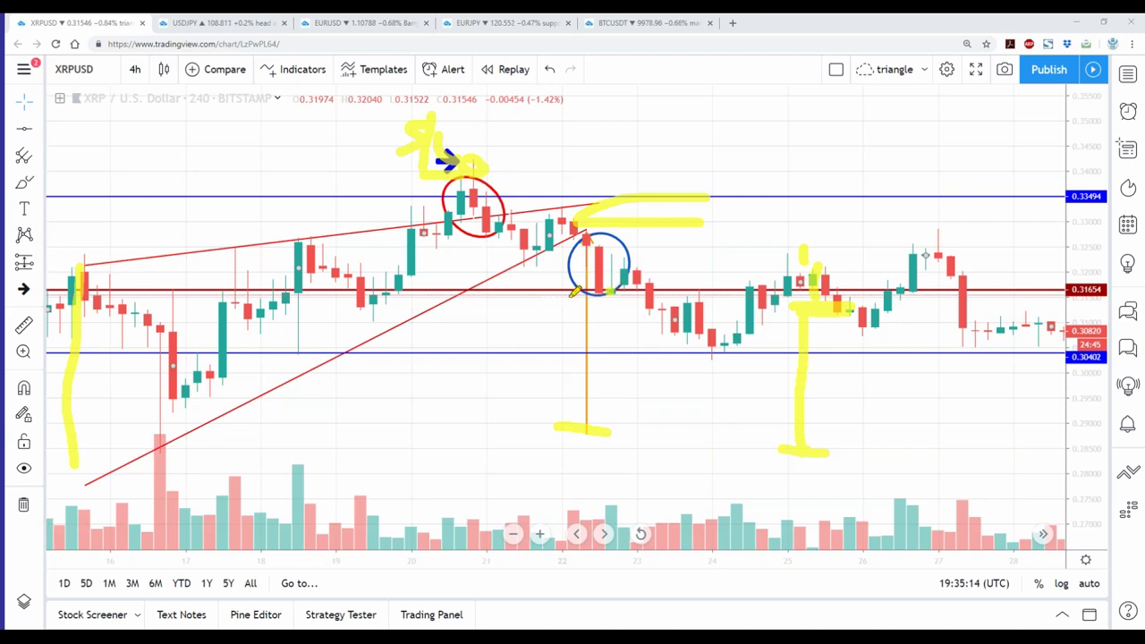
{"action": "left_click_drag", "start_coordinate": [607, 294], "coordinate": [514, 295]}
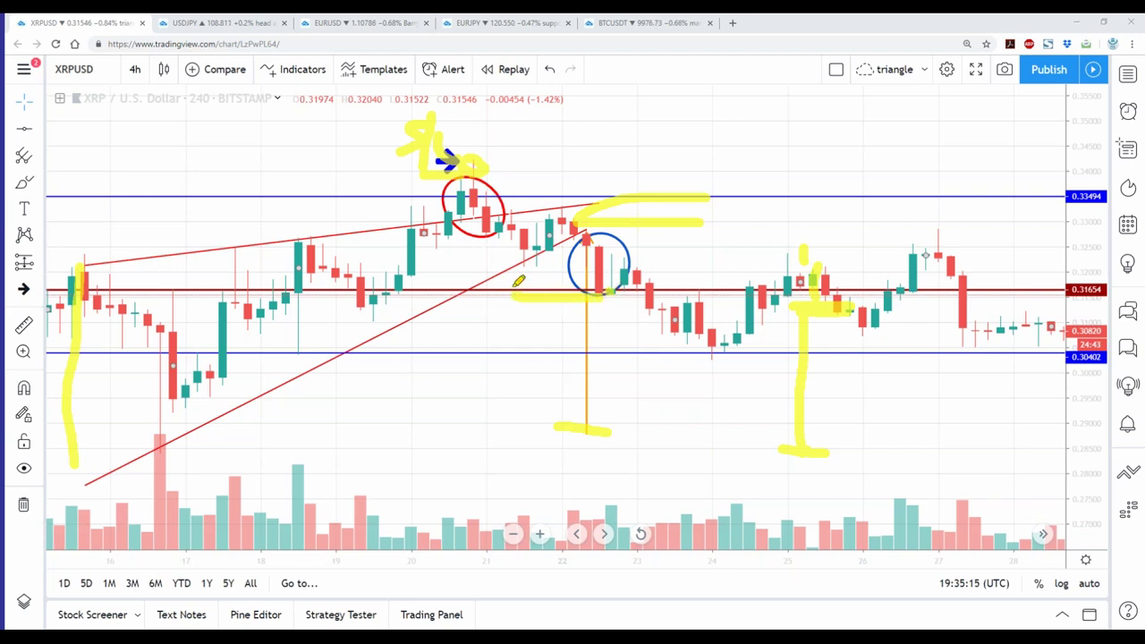
{"action": "left_click_drag", "start_coordinate": [472, 161], "coordinate": [589, 154]}
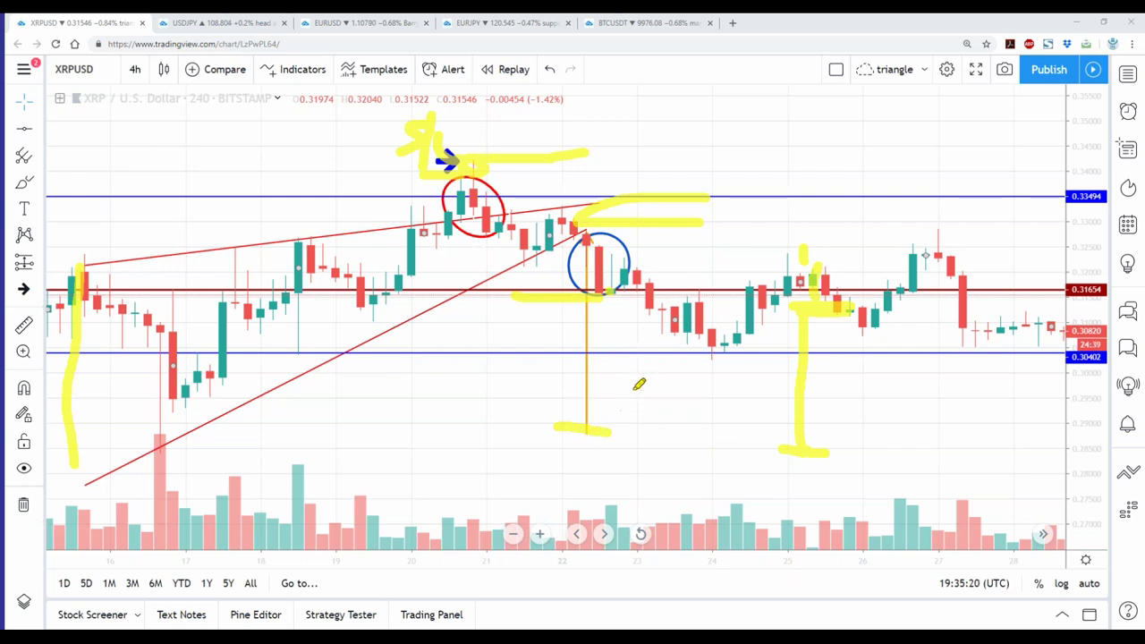
- Highlight the decline after the blue circle, the distance from 0.31654 to 0.30402, and the 0.31654 level with the later drop beneath it
{"action": "left_click_drag", "start_coordinate": [610, 252], "coordinate": [1024, 345]}
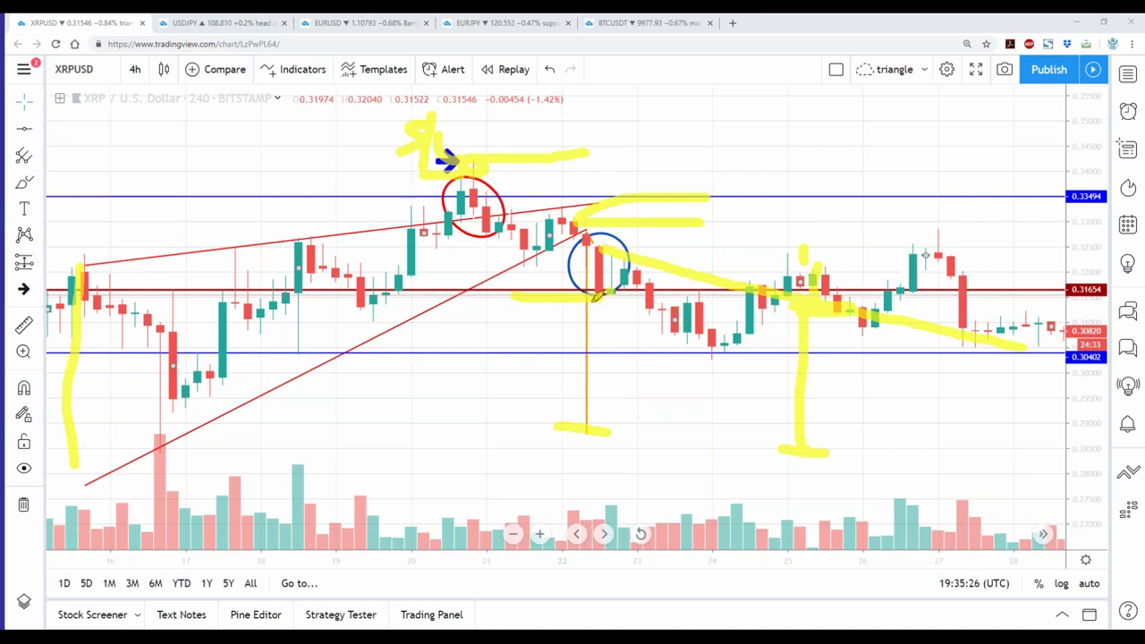
{"action": "mouse_move", "coordinate": [594, 301]}
{"action": "left_mouse_down"}
{"action": "mouse_move", "coordinate": [590, 351]}
{"action": "mouse_move", "coordinate": [605, 350]}
{"action": "mouse_move", "coordinate": [567, 353]}
{"action": "left_mouse_up"}
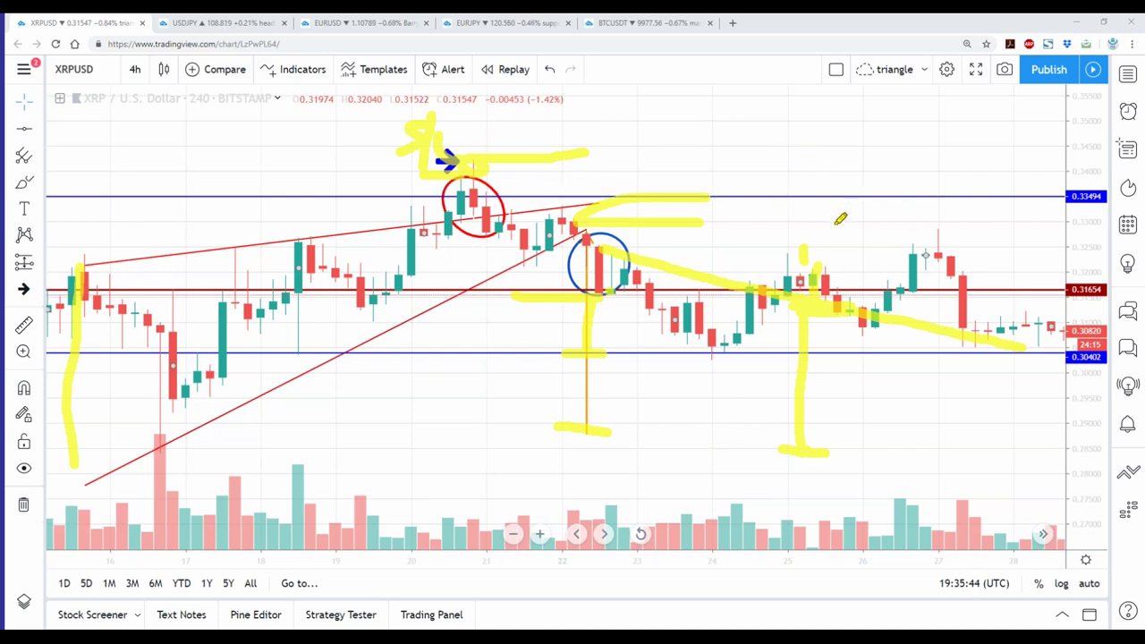
{"action": "mouse_move", "coordinate": [609, 284]}
{"action": "left_mouse_down"}
{"action": "mouse_move", "coordinate": [781, 293]}
{"action": "mouse_move", "coordinate": [956, 283]}
{"action": "left_mouse_up"}
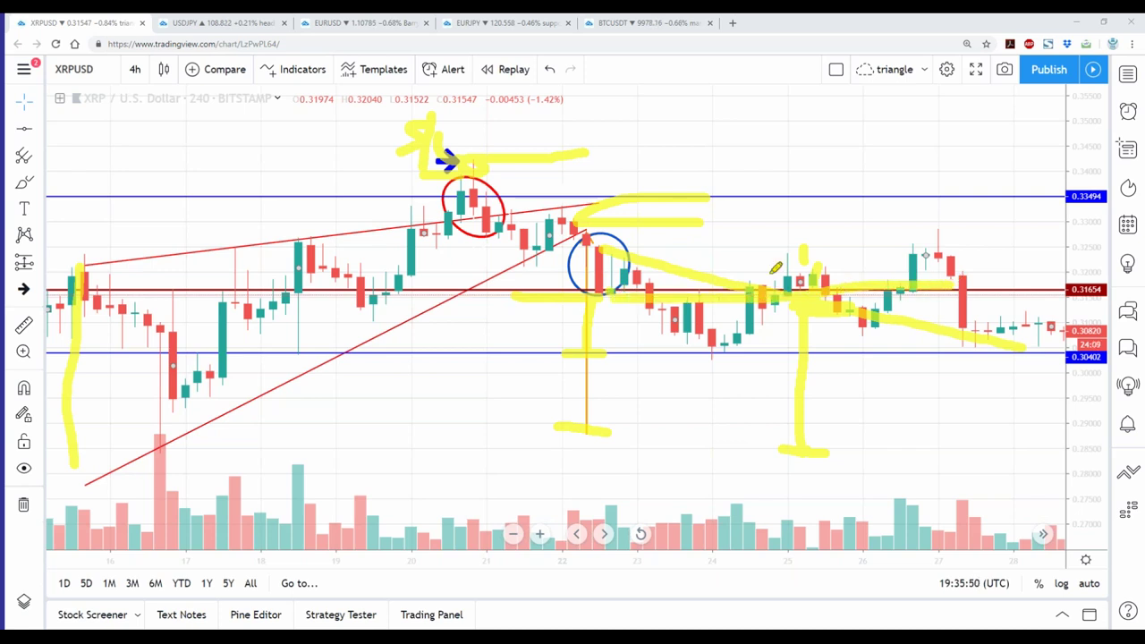
{"action": "left_click_drag", "start_coordinate": [963, 288], "coordinate": [1012, 337]}
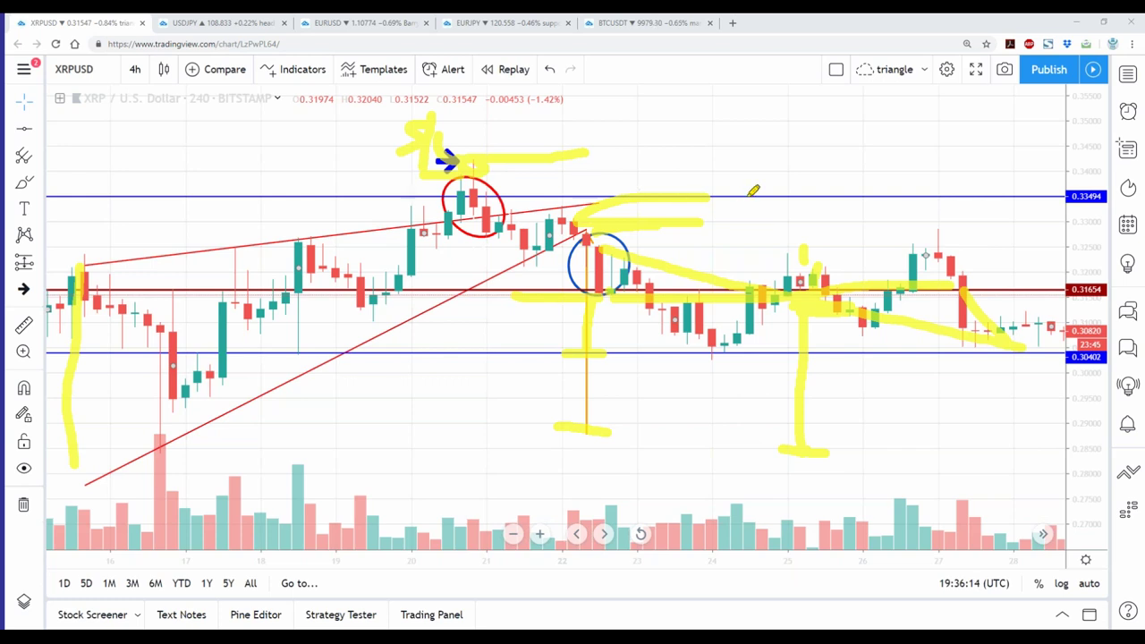
- Highlight the triangle's lines near the apex, the 0.33494 and 0.31654 levels around it, and the large red candle in the blue circle
{"action": "left_click_drag", "start_coordinate": [483, 280], "coordinate": [587, 231]}
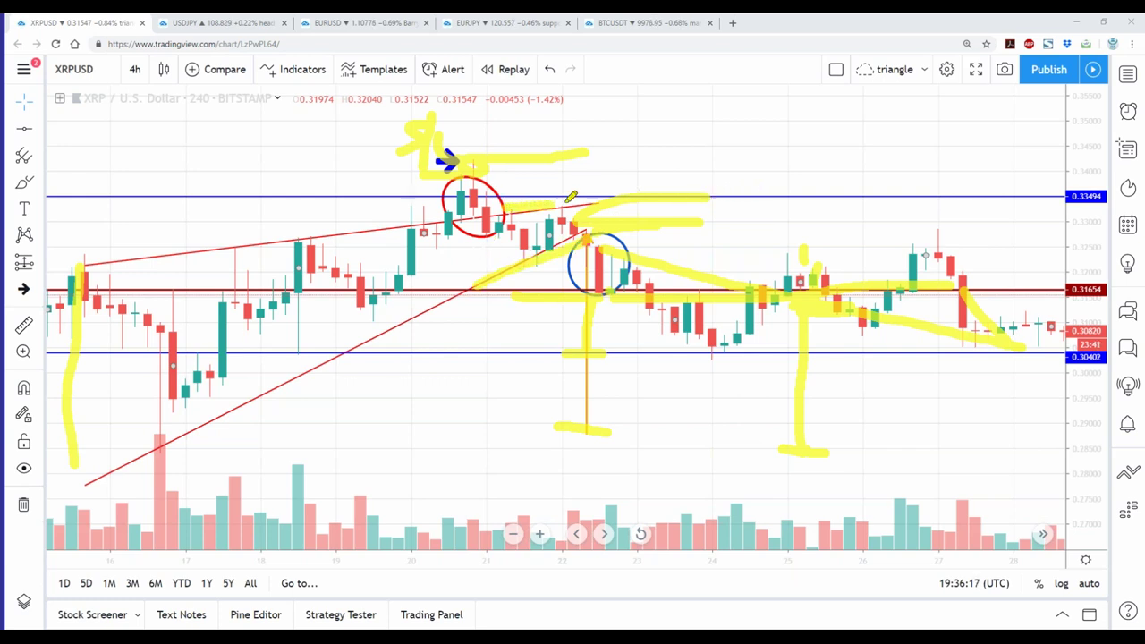
{"action": "left_click_drag", "start_coordinate": [521, 192], "coordinate": [713, 197]}
{"action": "left_click_drag", "start_coordinate": [550, 290], "coordinate": [658, 285]}
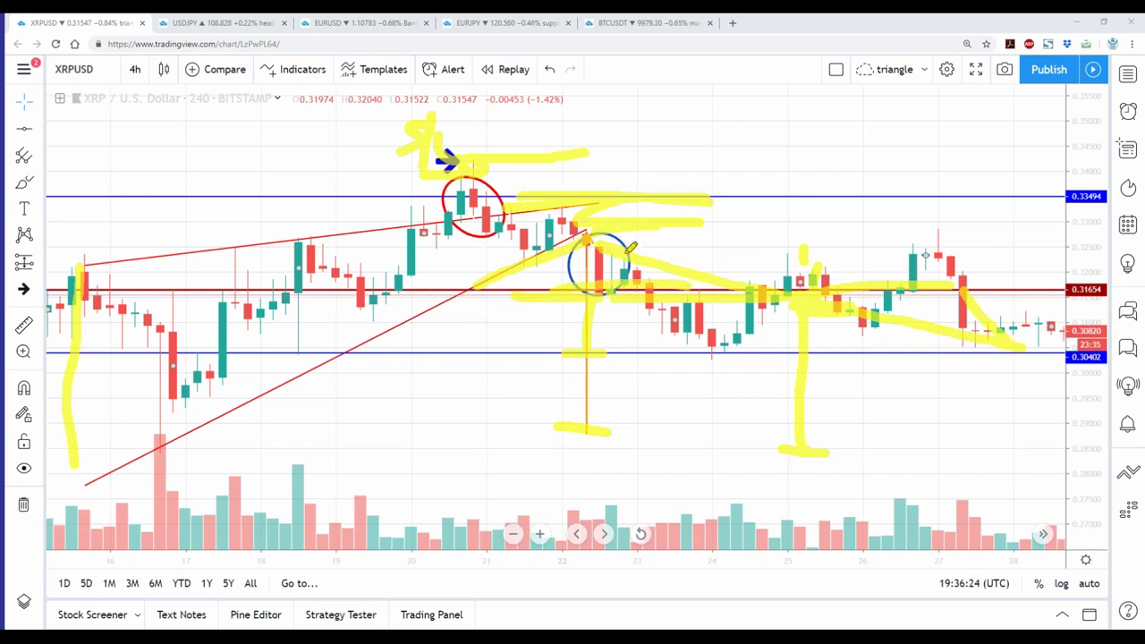
{"action": "left_click_drag", "start_coordinate": [599, 288], "coordinate": [608, 253]}
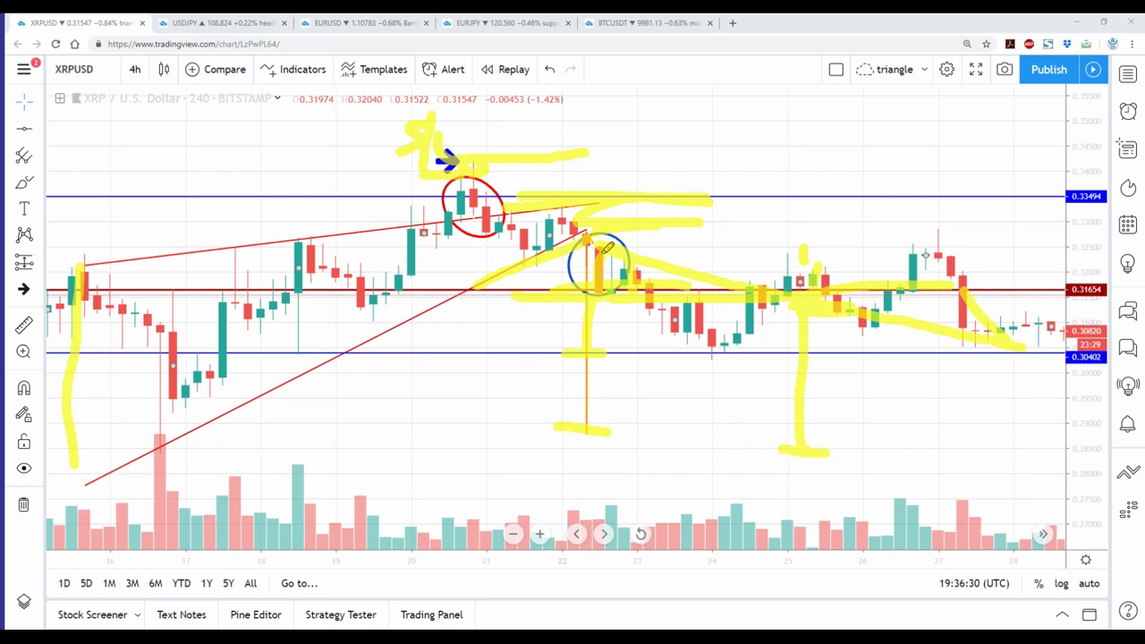
- Highlight the volume bars after the breakdown and those leading up to it, and stop highlighting
{"action": "left_click_drag", "start_coordinate": [705, 526], "coordinate": [921, 526]}
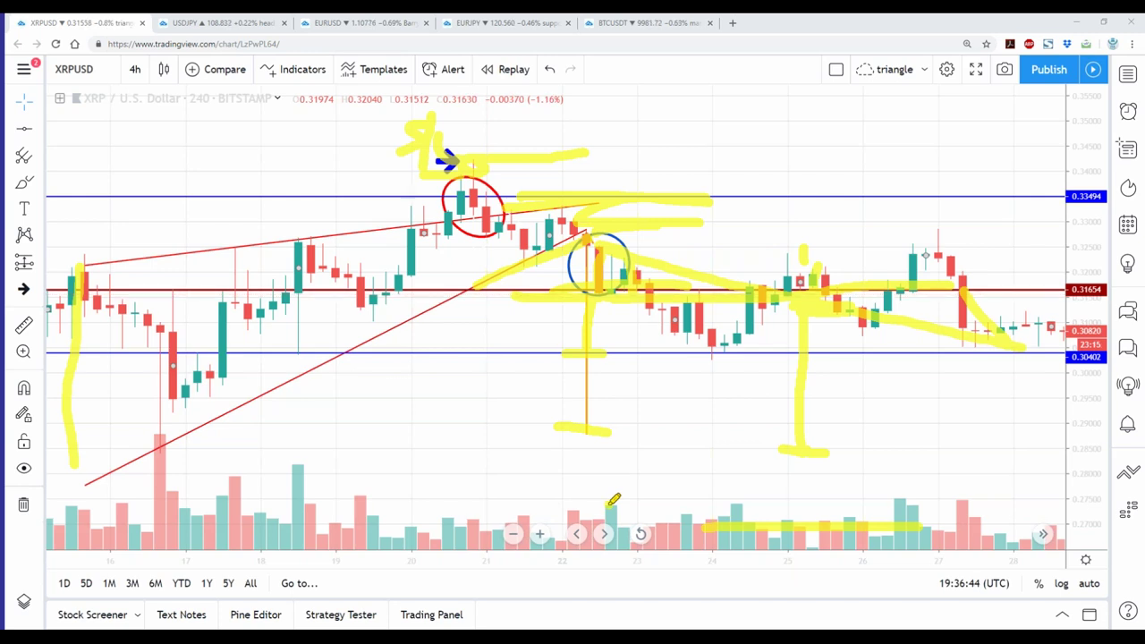
{"action": "left_click_drag", "start_coordinate": [374, 517], "coordinate": [610, 512]}
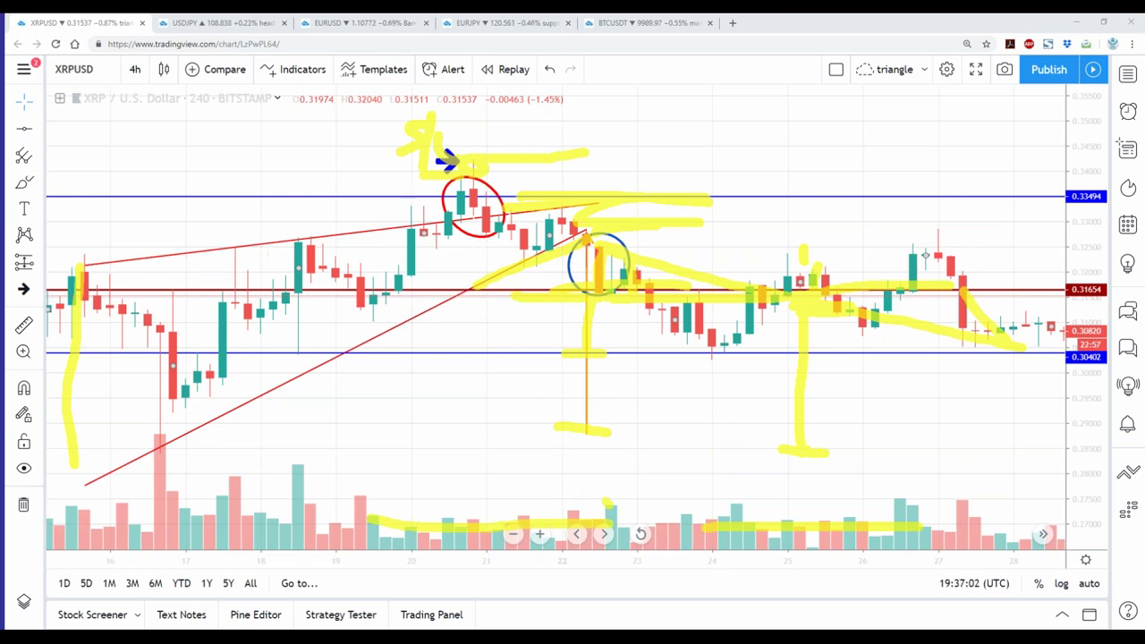
{"action": "key", "text": "Escape"}
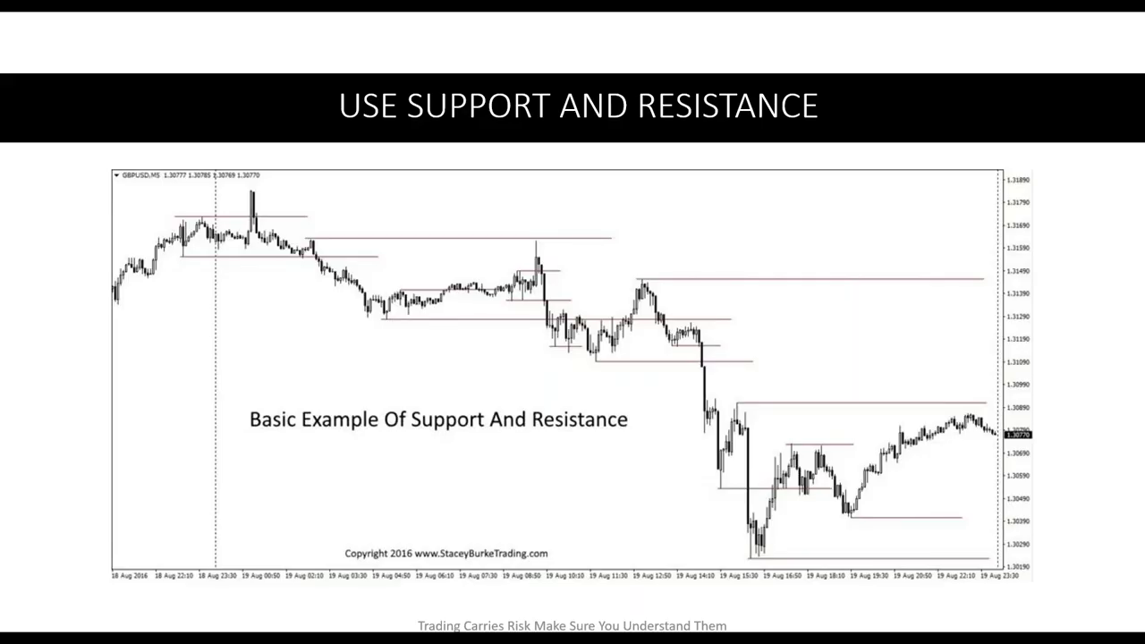
{"action": "left_click", "coordinate": [339, 275]}
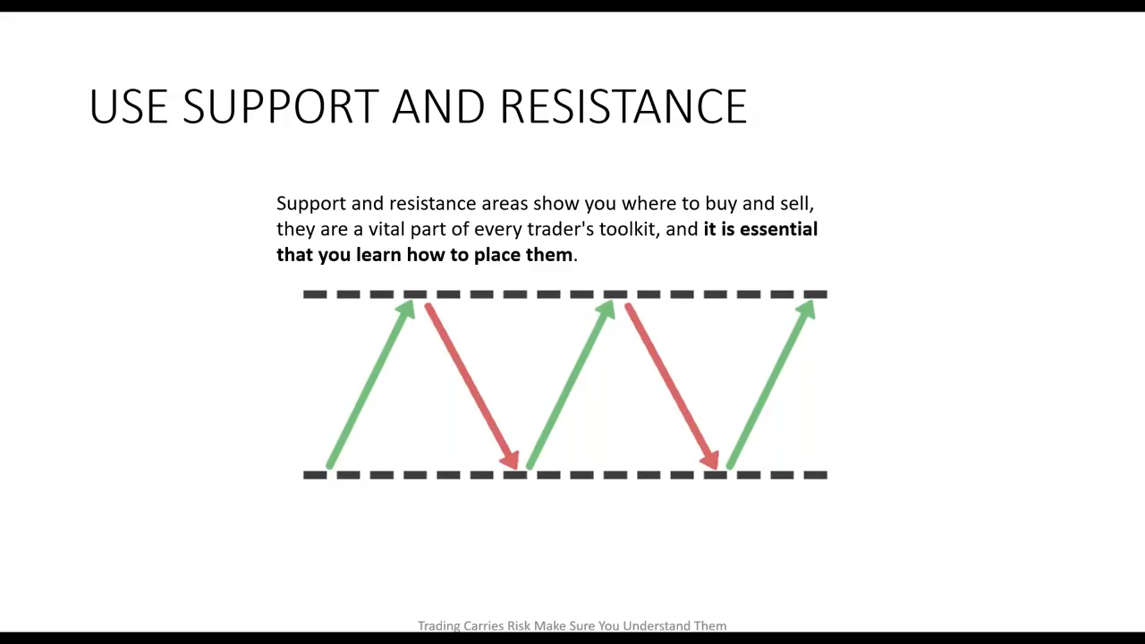
{"action": "key", "text": "Right"}
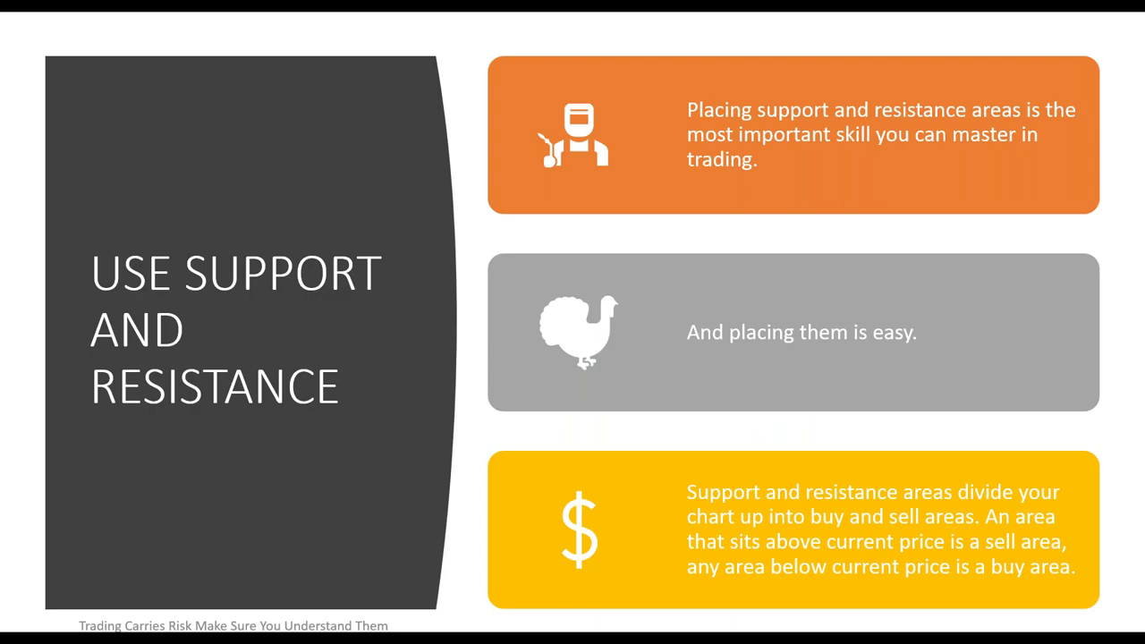
{"action": "key", "text": "Right"}
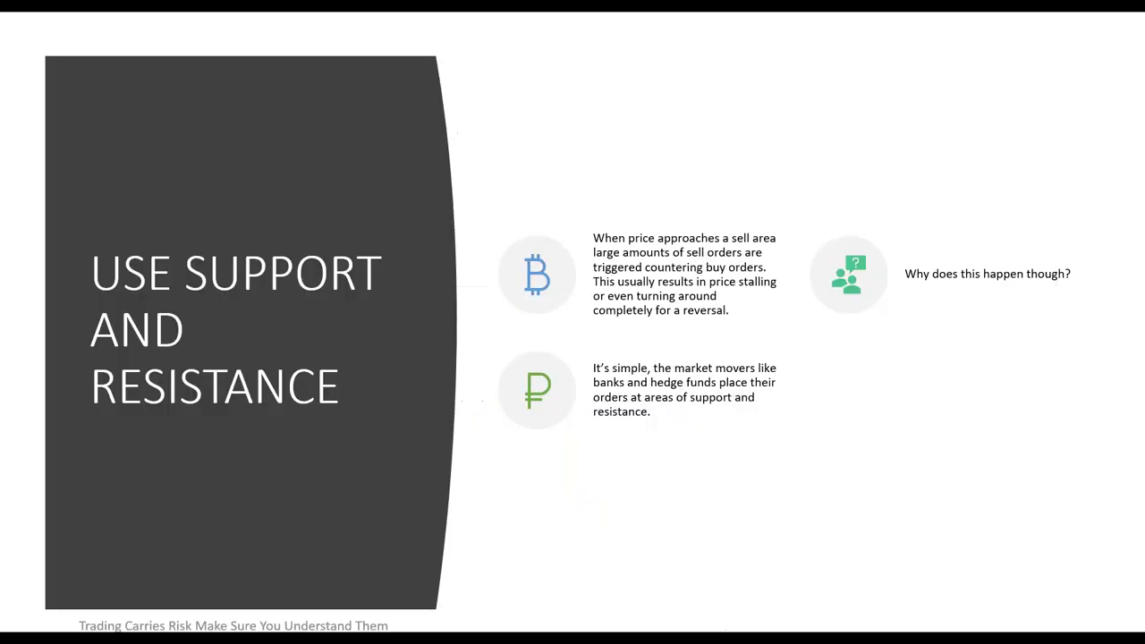